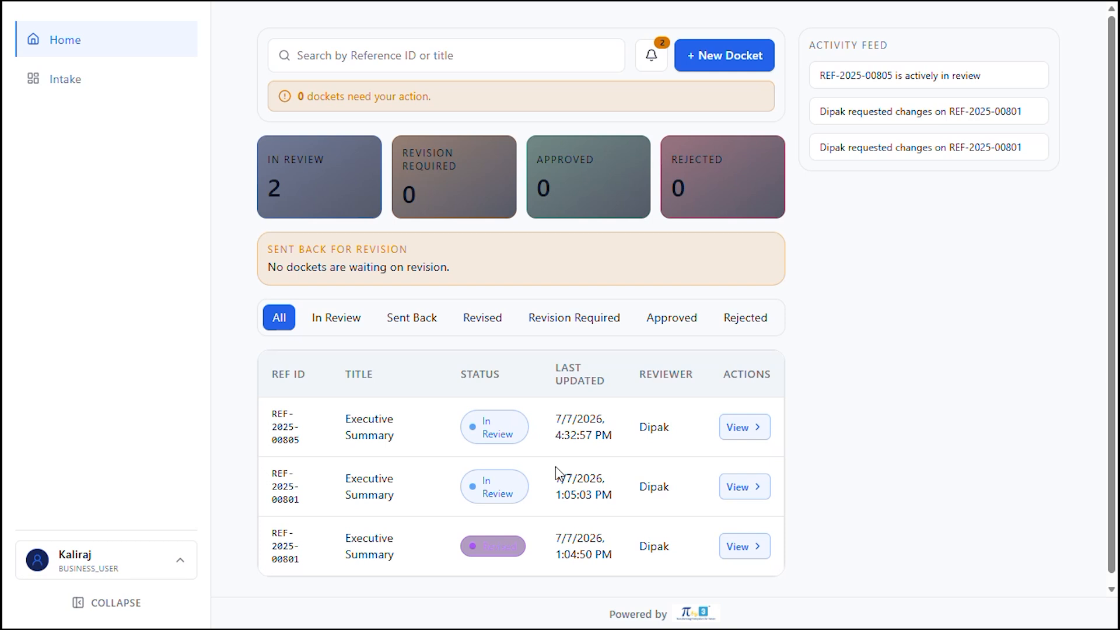
- Create a new docket for reference REF-2025-00807 and start its analysis without a context brief
click(723, 55)
click(490, 187)
text(REF-2025-)
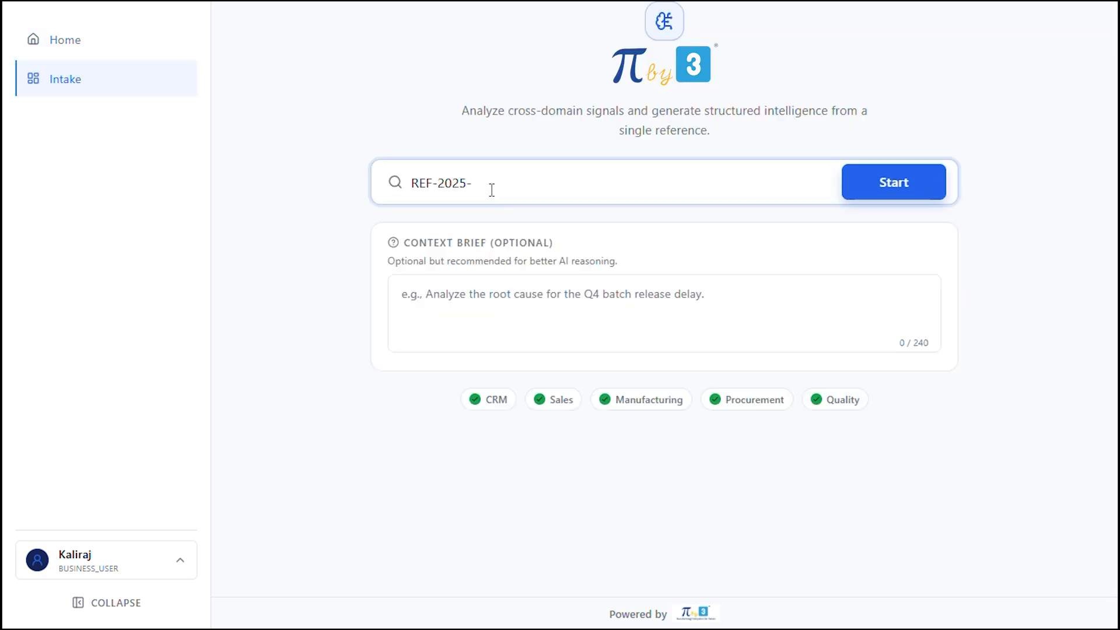
text(00807)
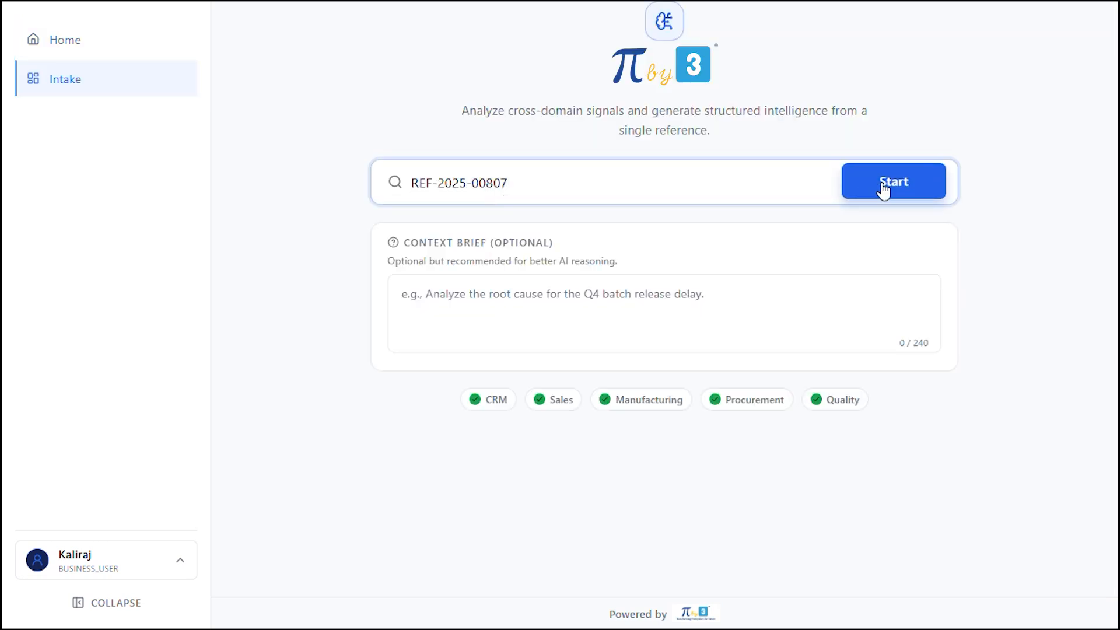
click(884, 188)
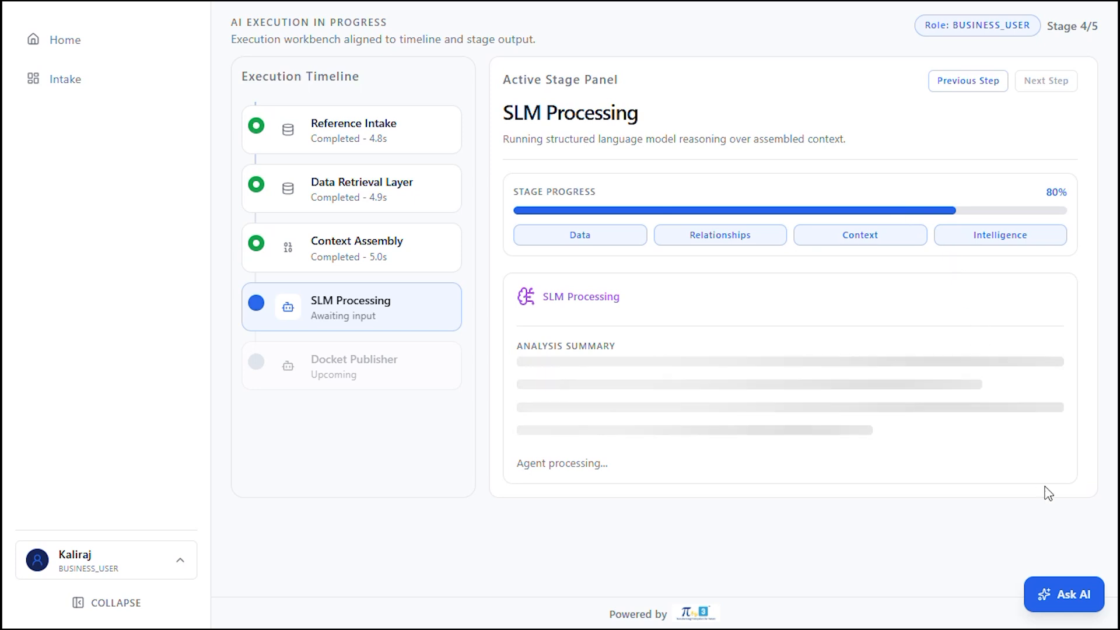
- Ask the AI agent, in its expanded view, "Which domain impacted the outcome most?" and read through the full answer
click(1059, 595)
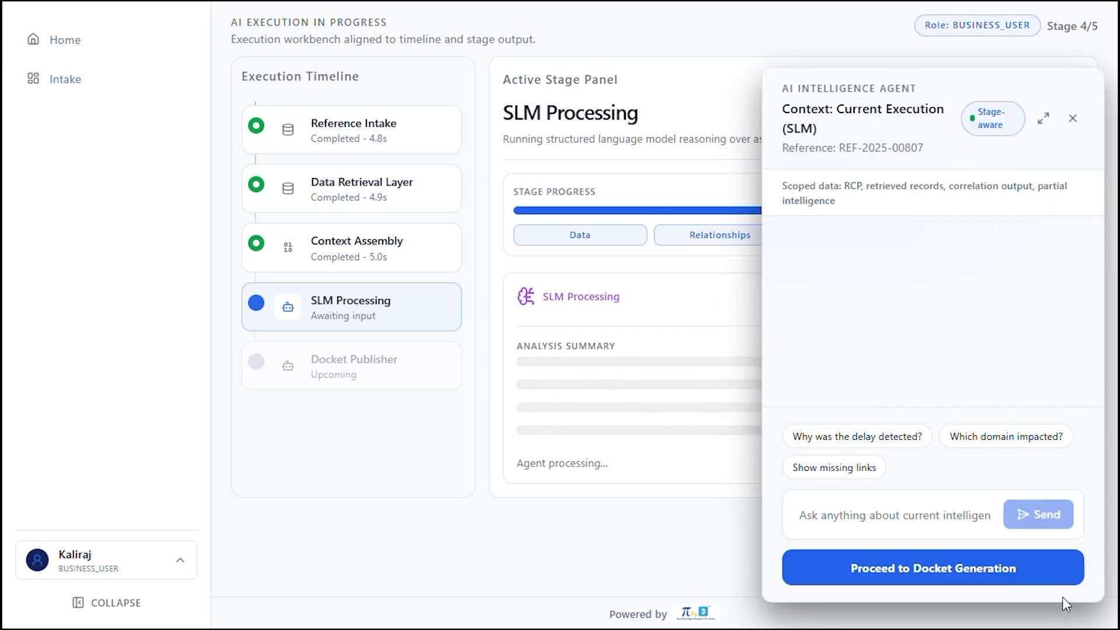
click(1044, 118)
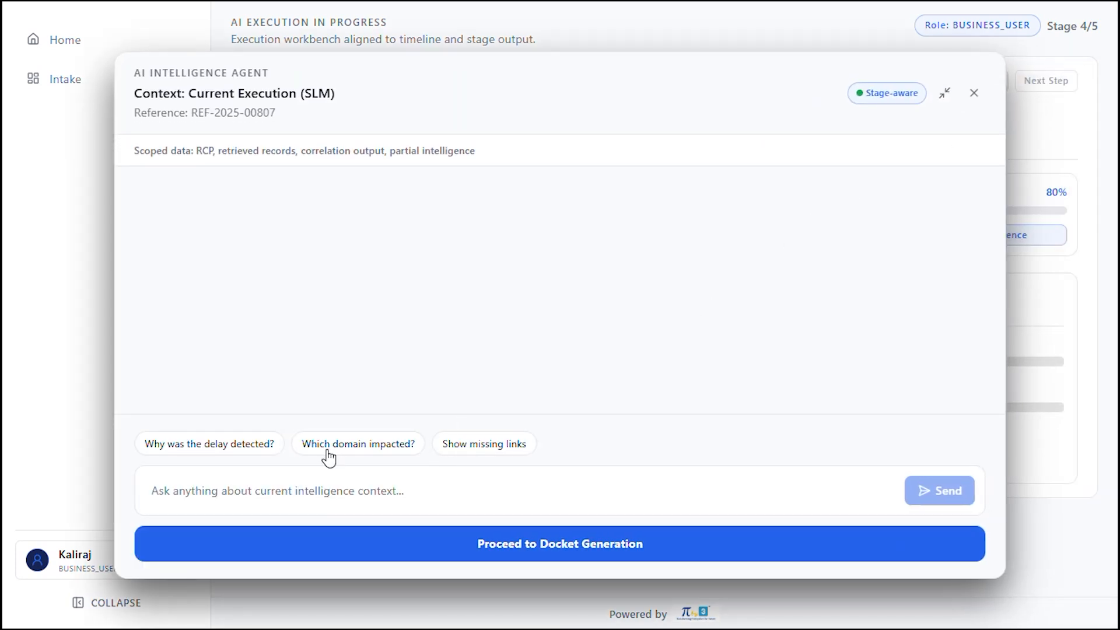
click(348, 452)
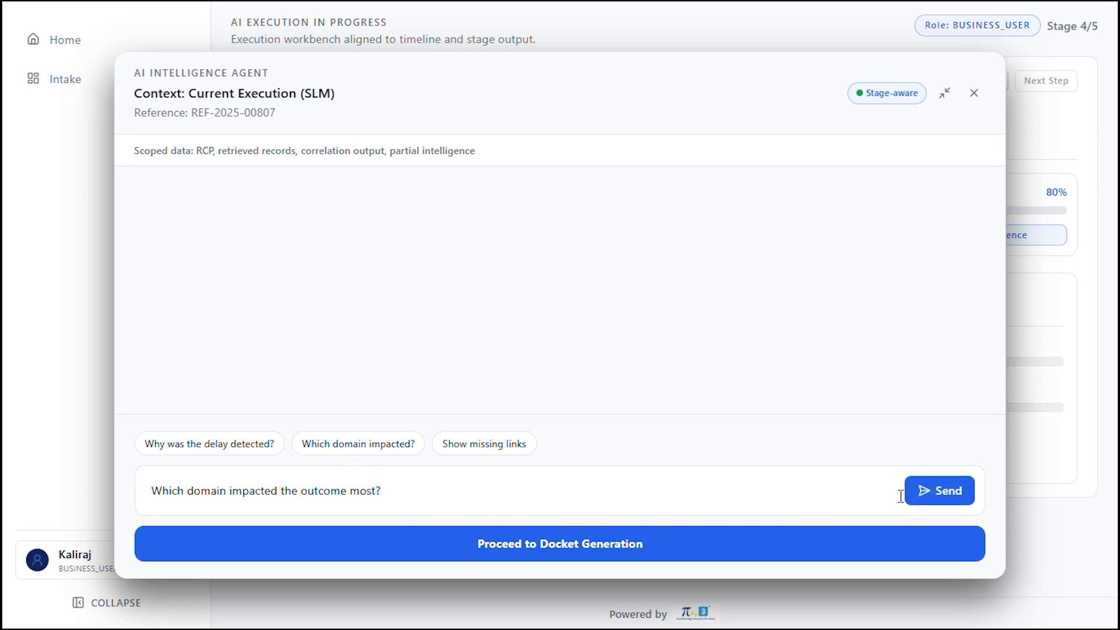
click(932, 497)
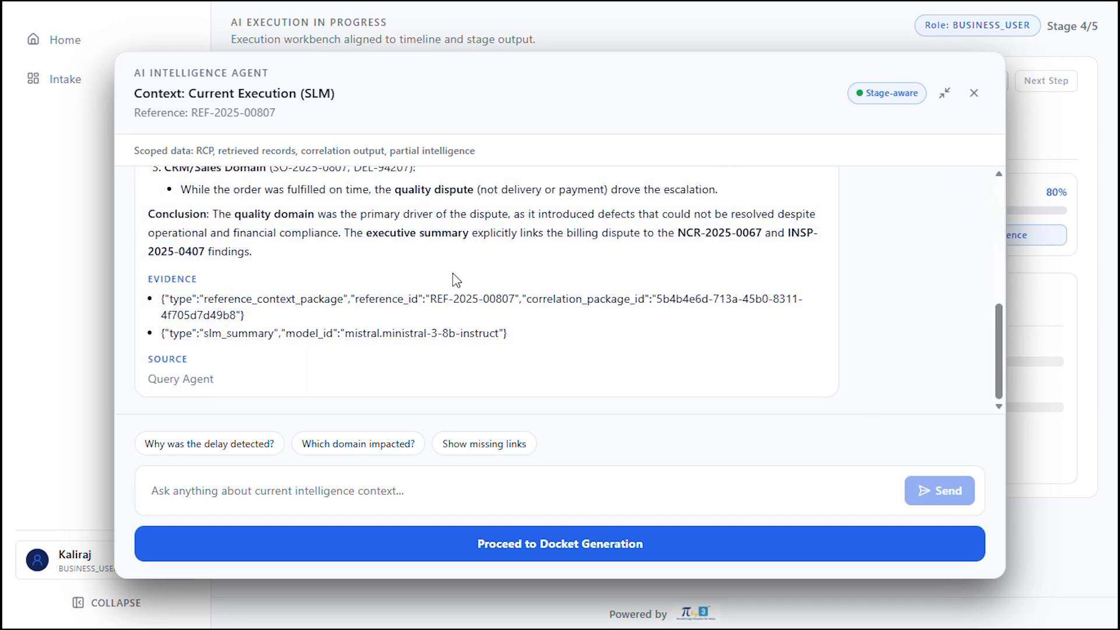
scroll(457, 281, up, 5)
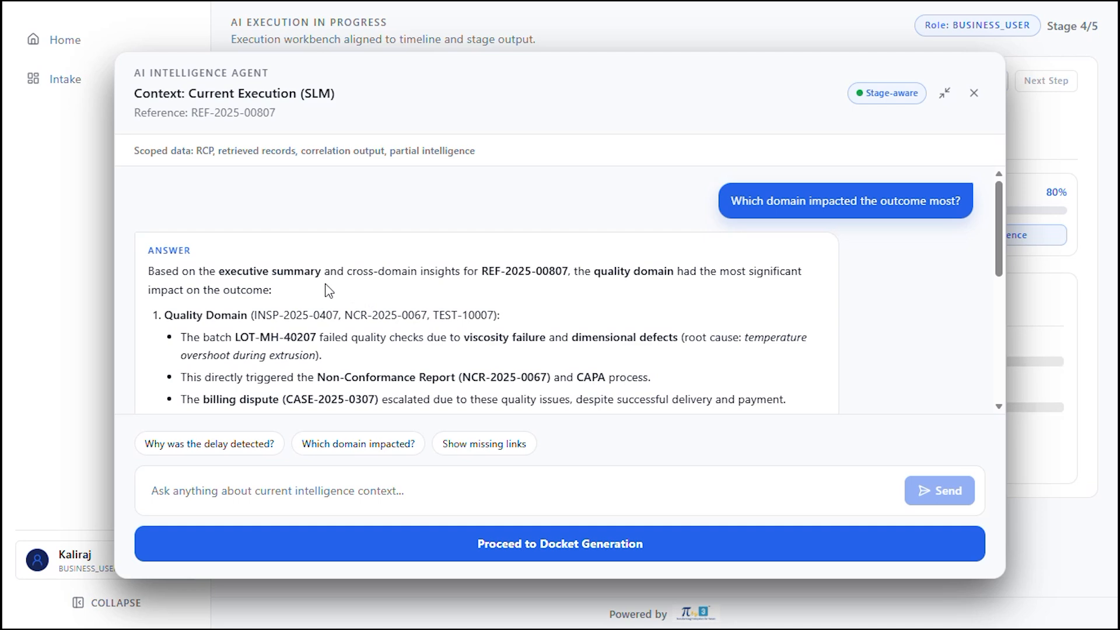
scroll(330, 290, down, 1)
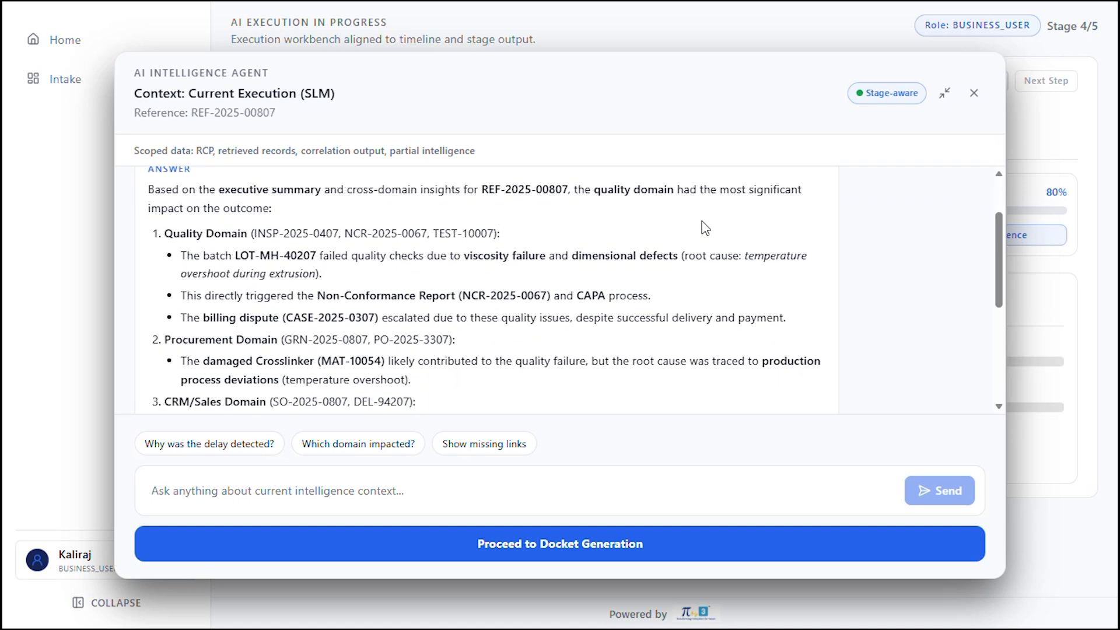
scroll(522, 278, down, 1)
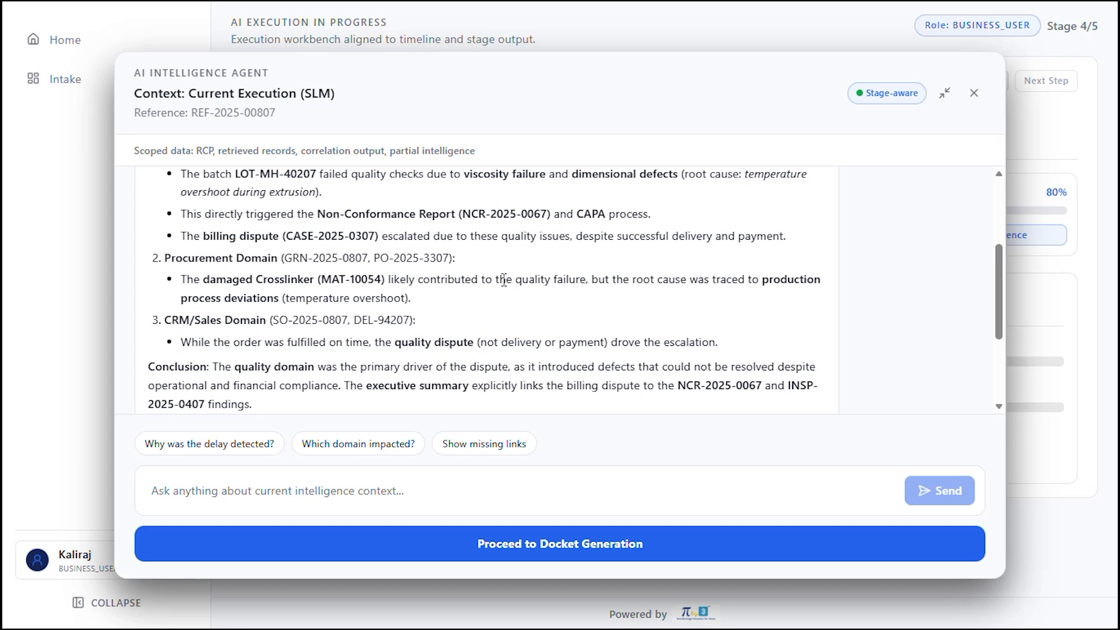
scroll(504, 280, down, 2)
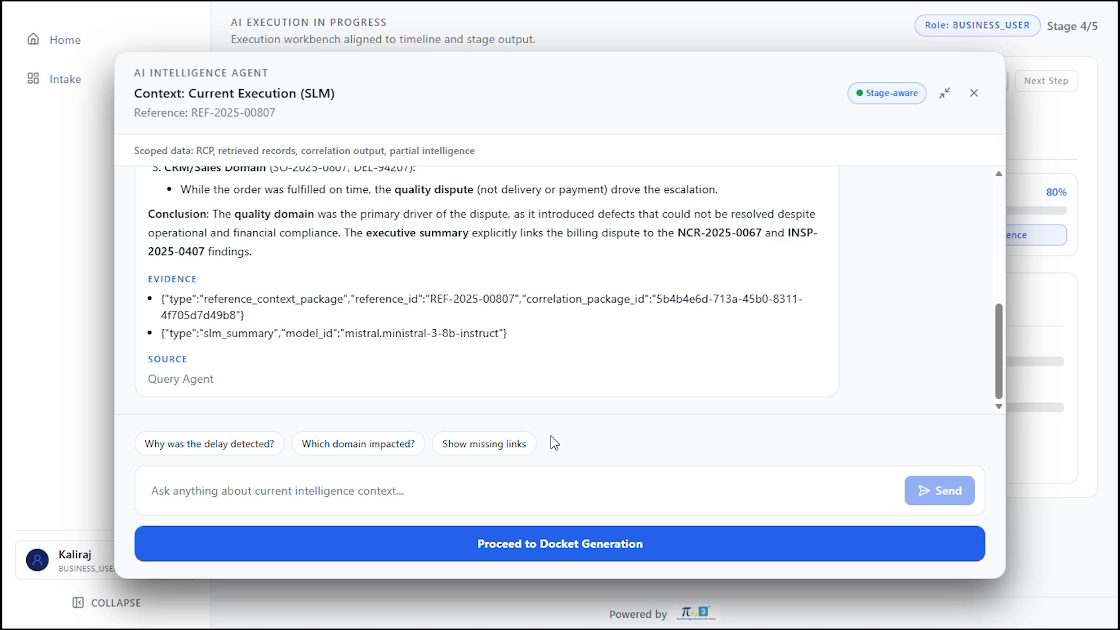
- Proceed to docket generation and delegate the generated Executive Summary docket to the listed reviewer
click(548, 542)
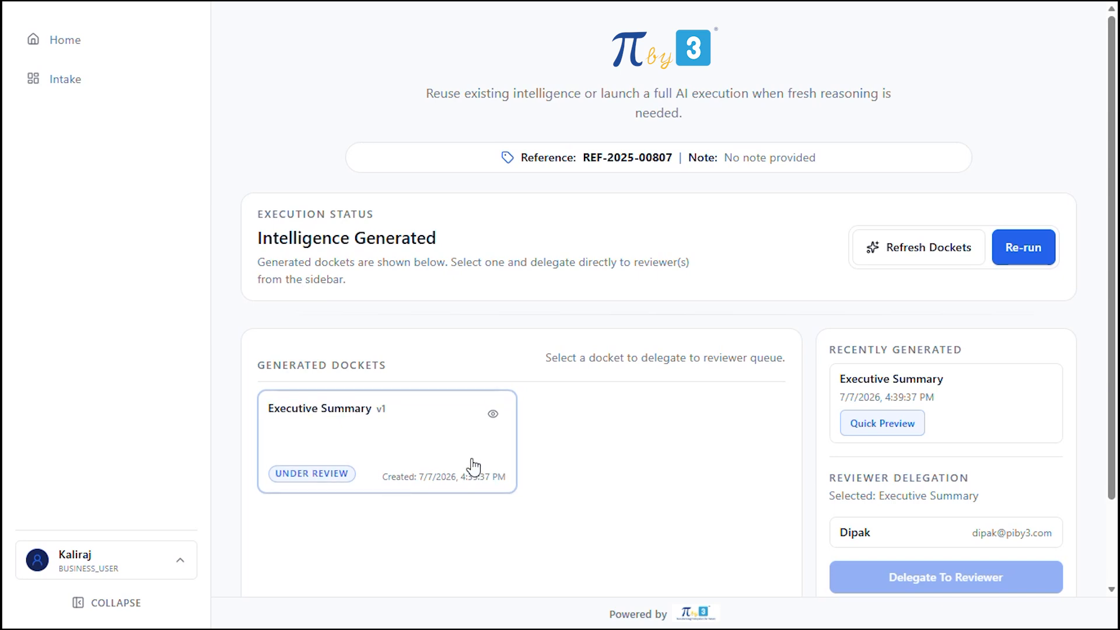
click(858, 533)
scroll(892, 488, down, 2)
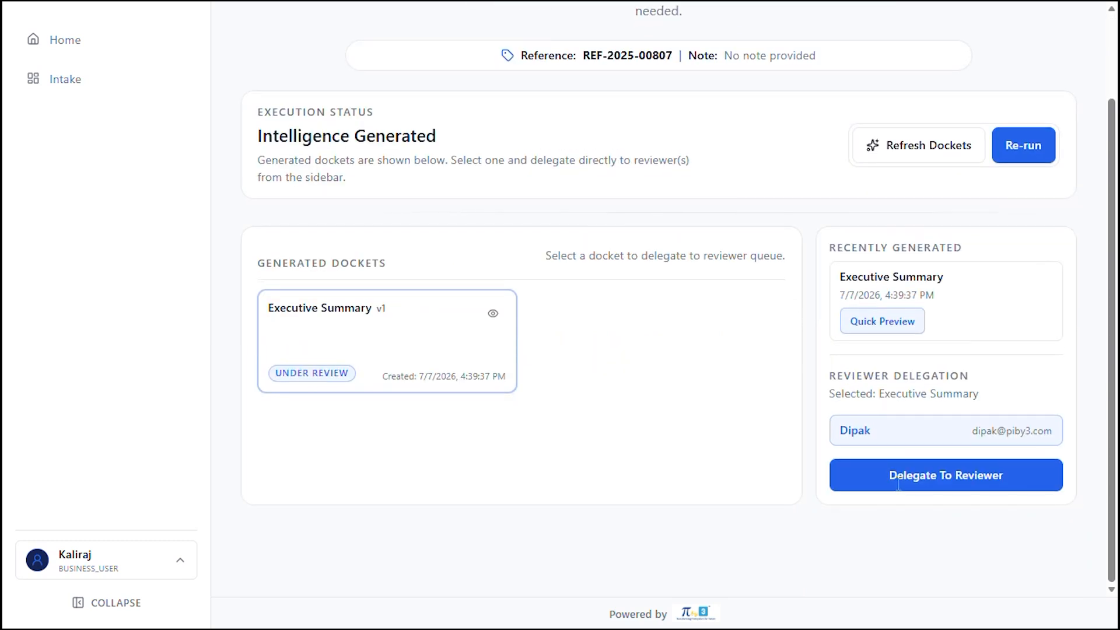
click(938, 486)
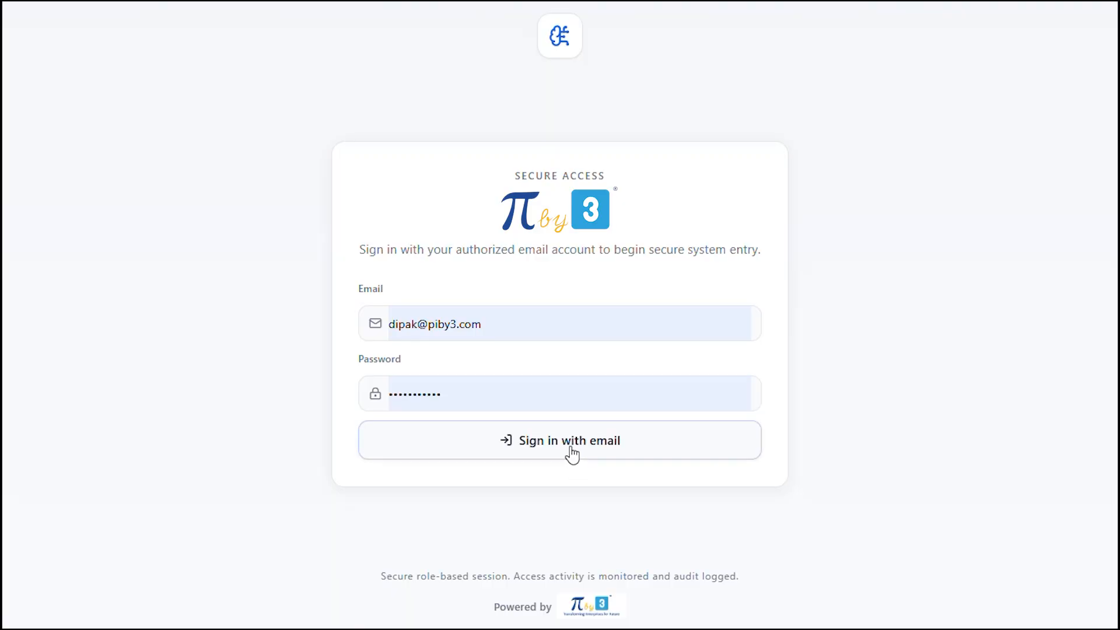
- Sign in with the reviewer account, open docket REF-2025-00807 for review and collapse the navigation sidebar
click(570, 449)
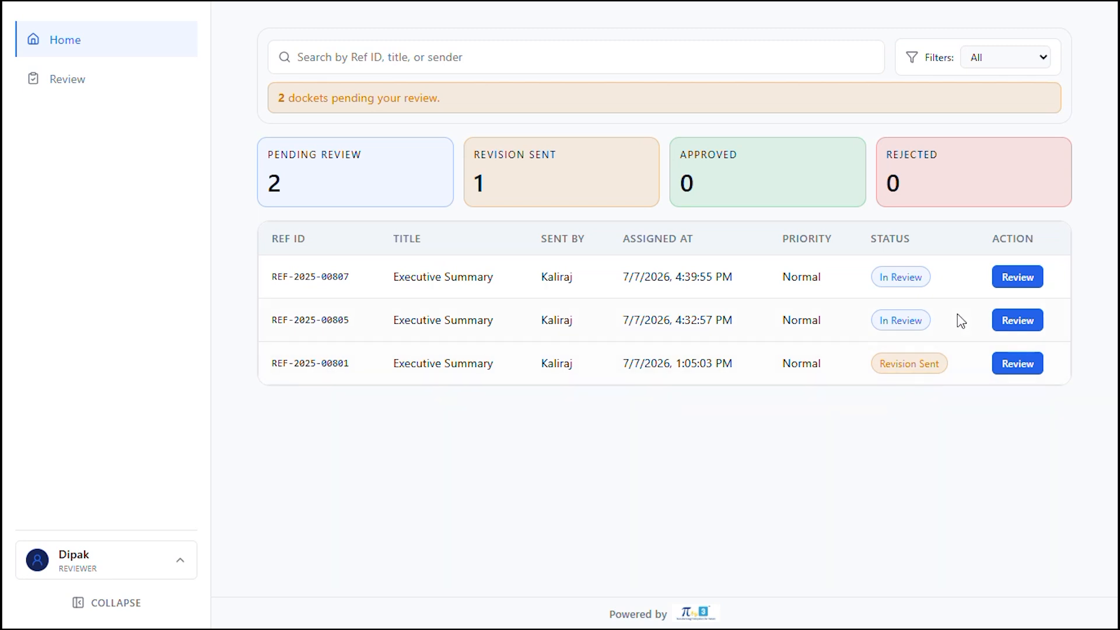
click(1025, 278)
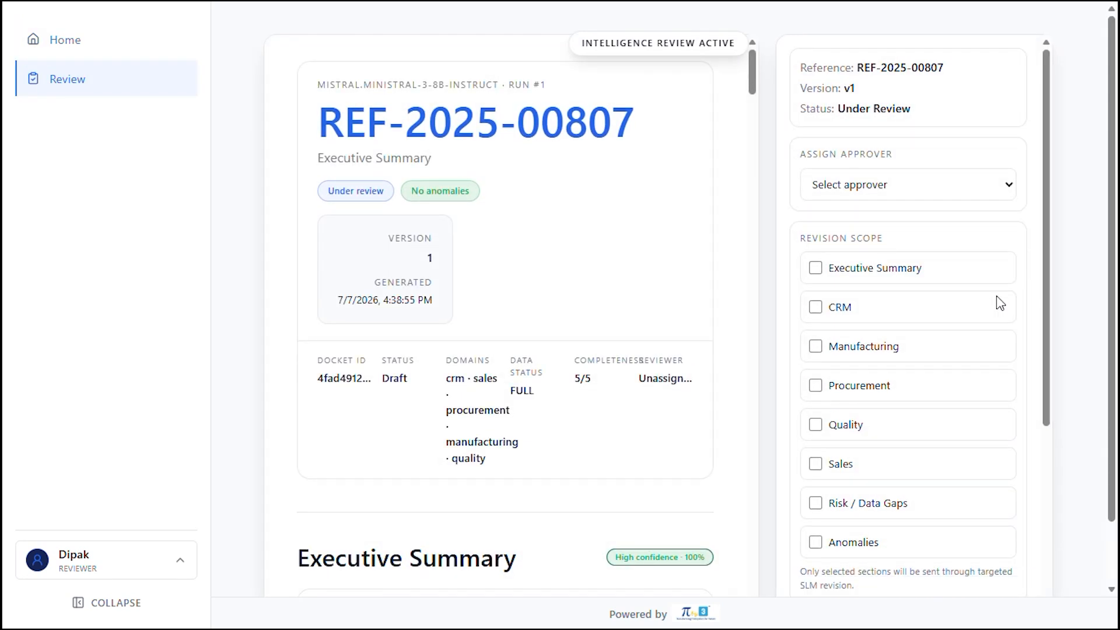
click(116, 602)
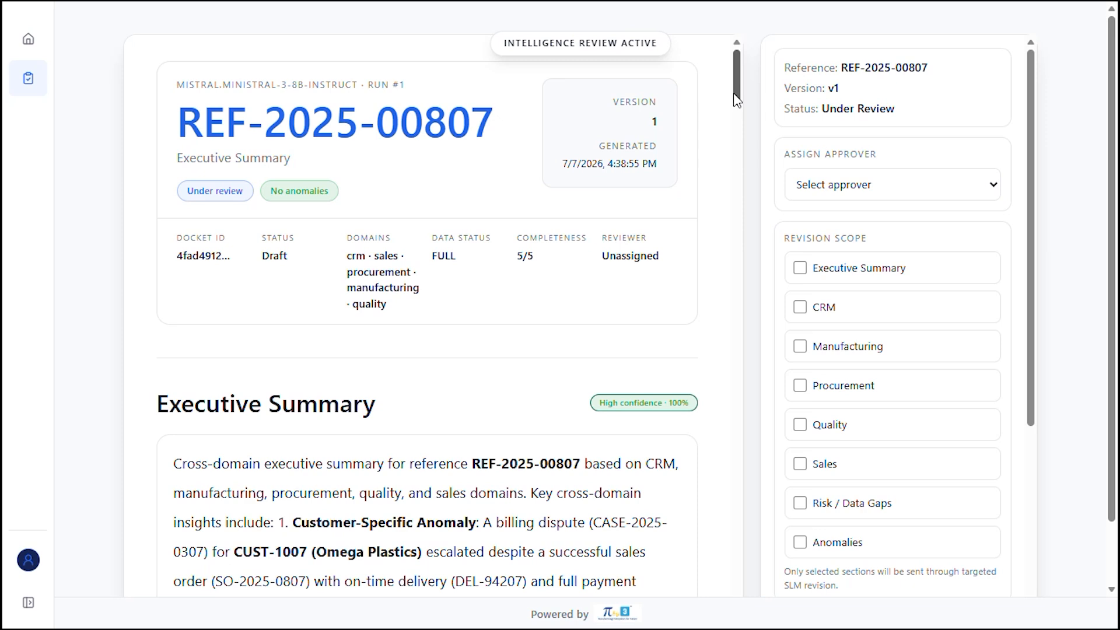
- Examine the whole docket, from the executive summary and domain sections to the risk assessment, anomaly review and approval chain
drag(734, 94, 723, 185)
scroll(726, 192, down, 1)
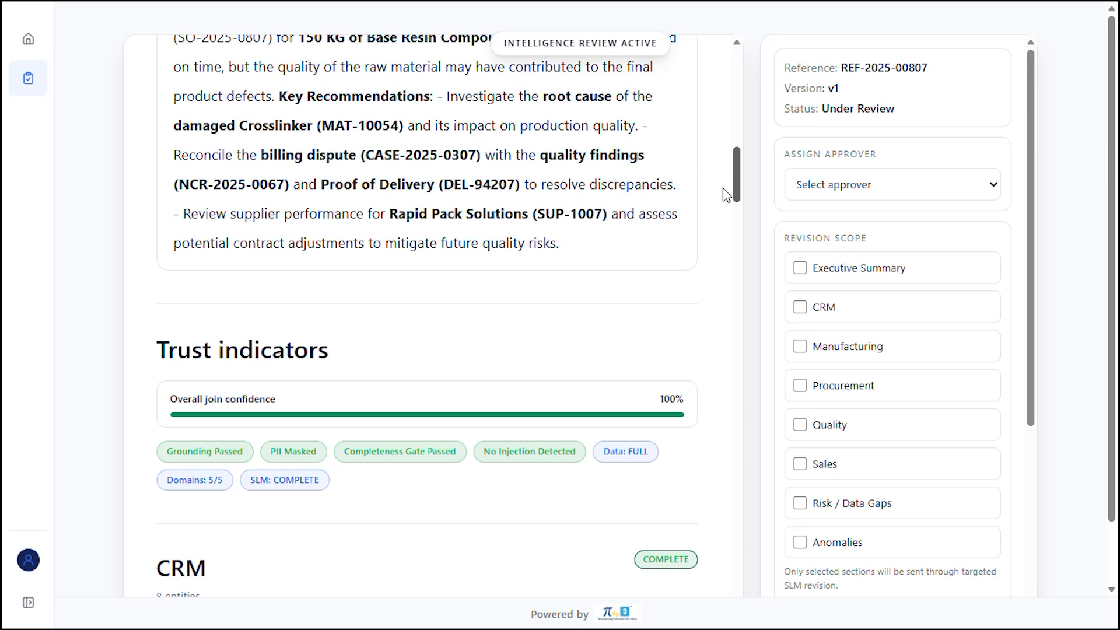
scroll(723, 191, down, 2)
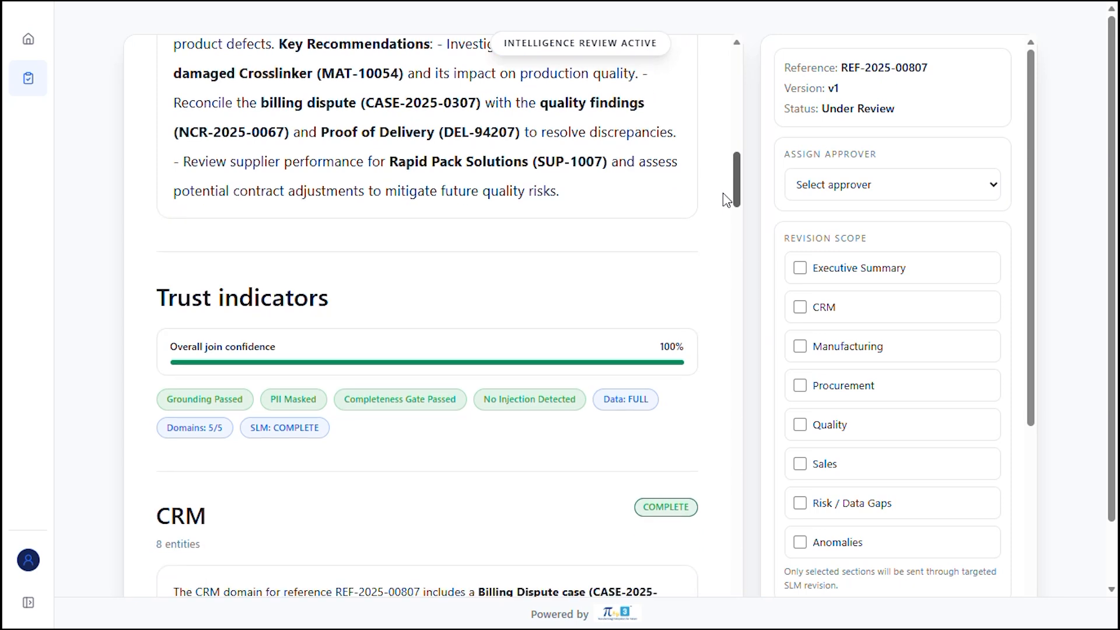
scroll(725, 199, down, 2)
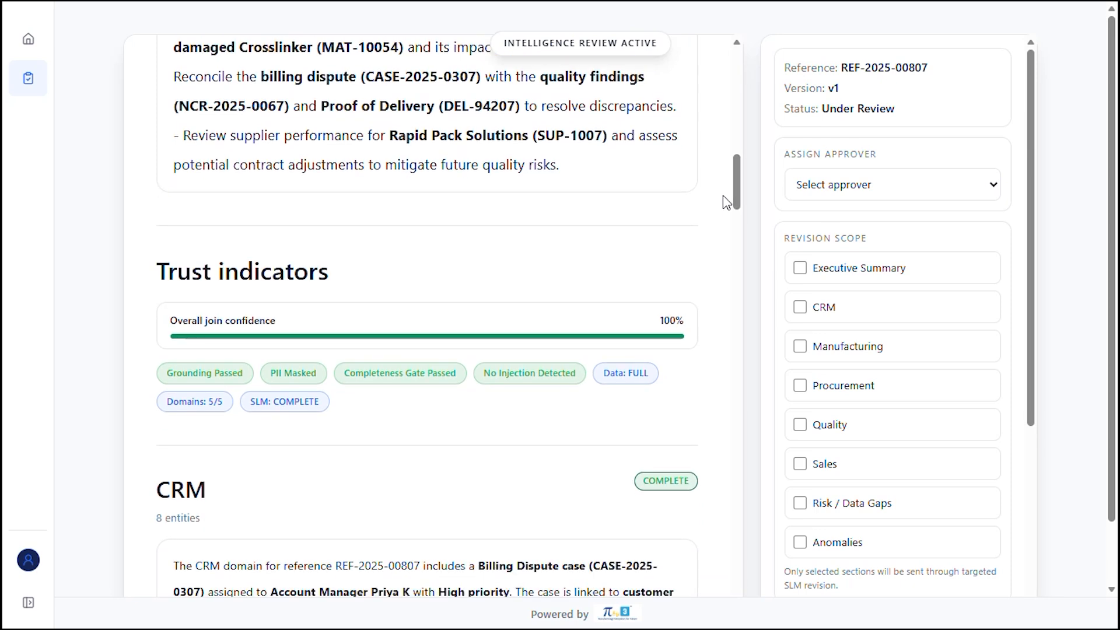
scroll(575, 348, down, 12)
scroll(576, 344, down, 20)
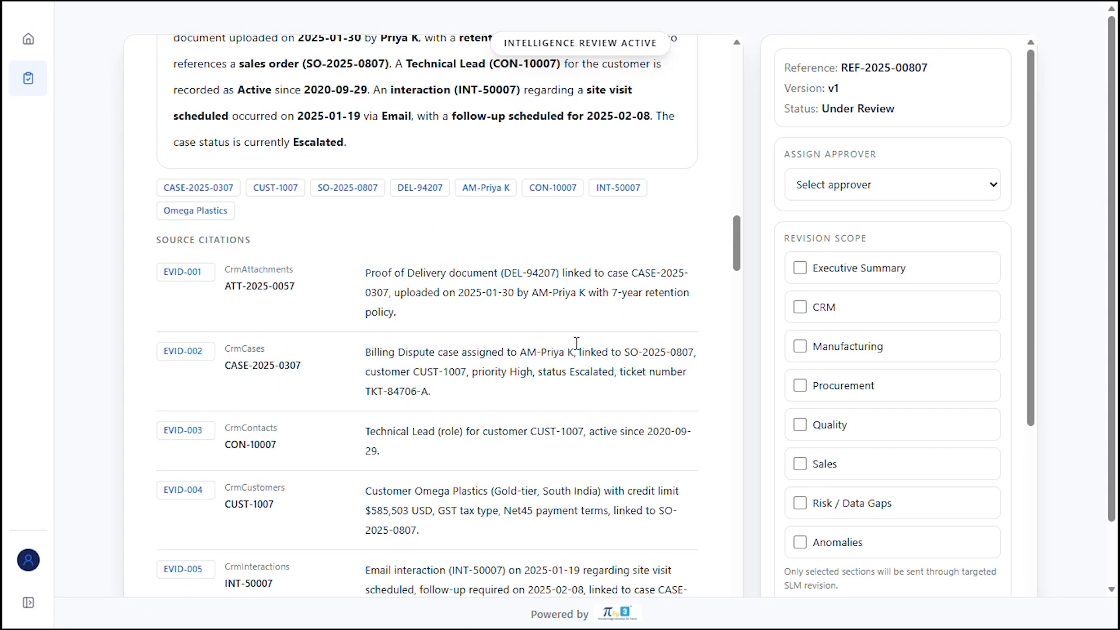
scroll(578, 348, down, 10)
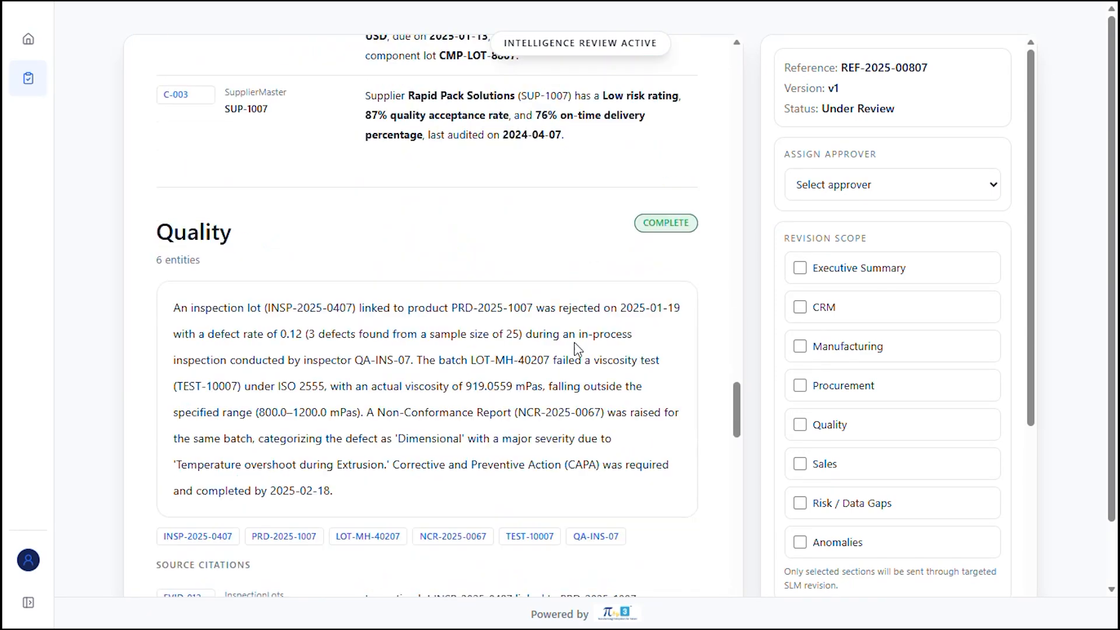
scroll(578, 348, down, 8)
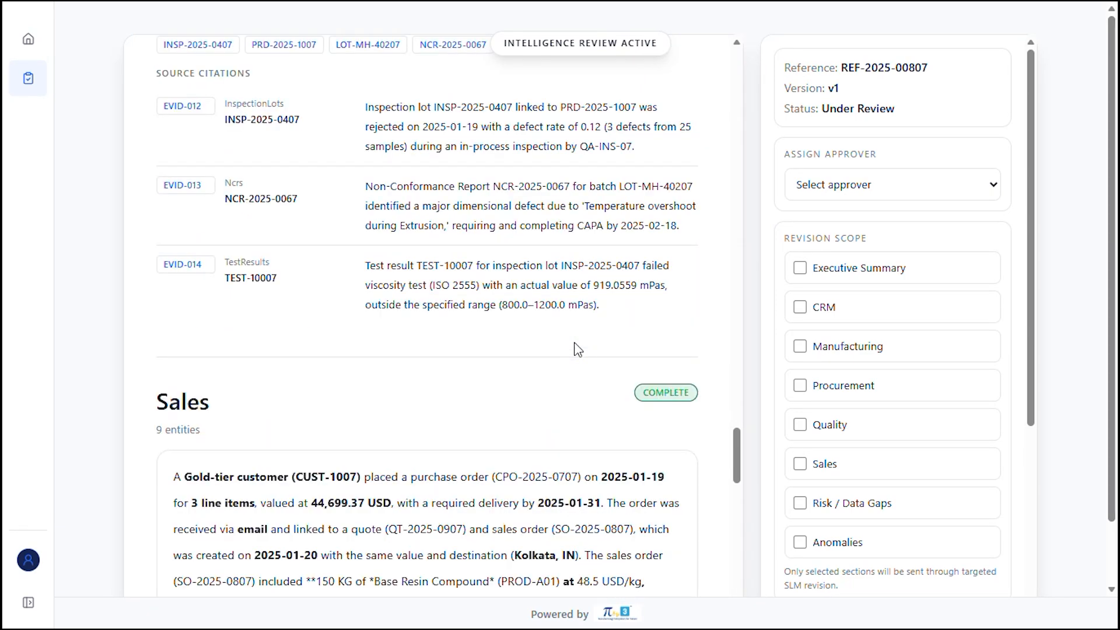
scroll(577, 349, down, 20)
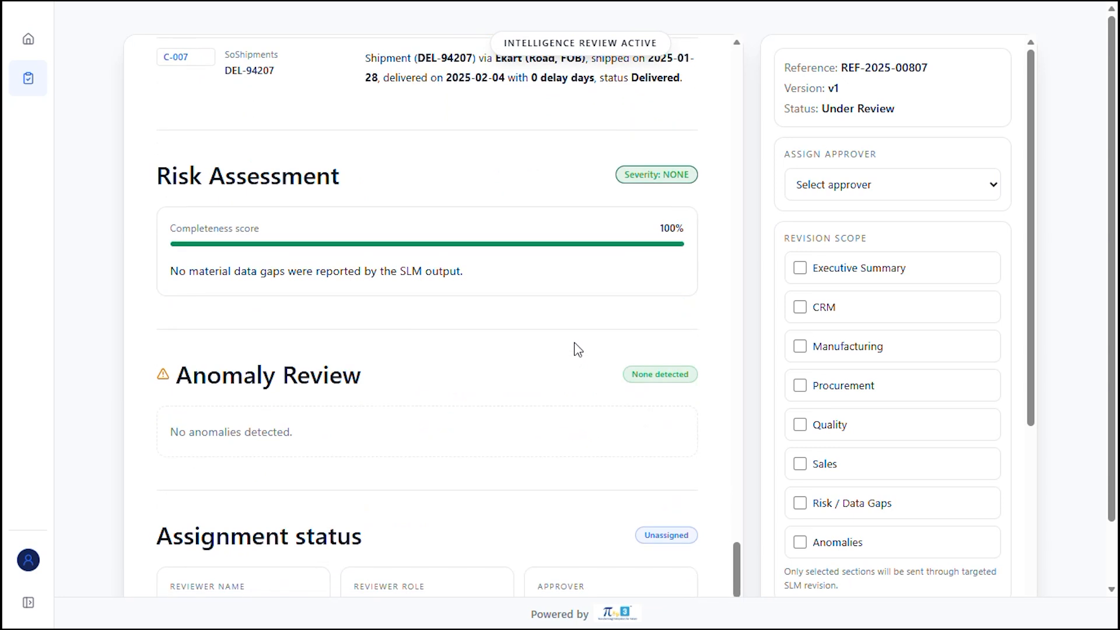
scroll(578, 349, down, 4)
scroll(577, 349, down, 1)
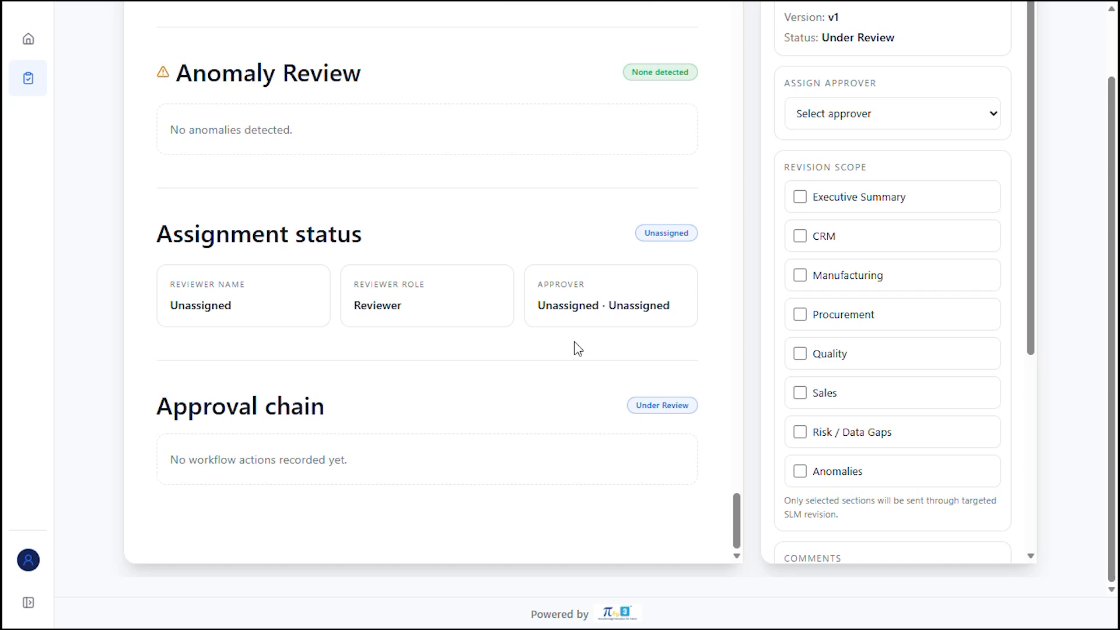
- Assign the available approver to docket REF-2025-00807
scroll(881, 256, up, 1)
click(912, 186)
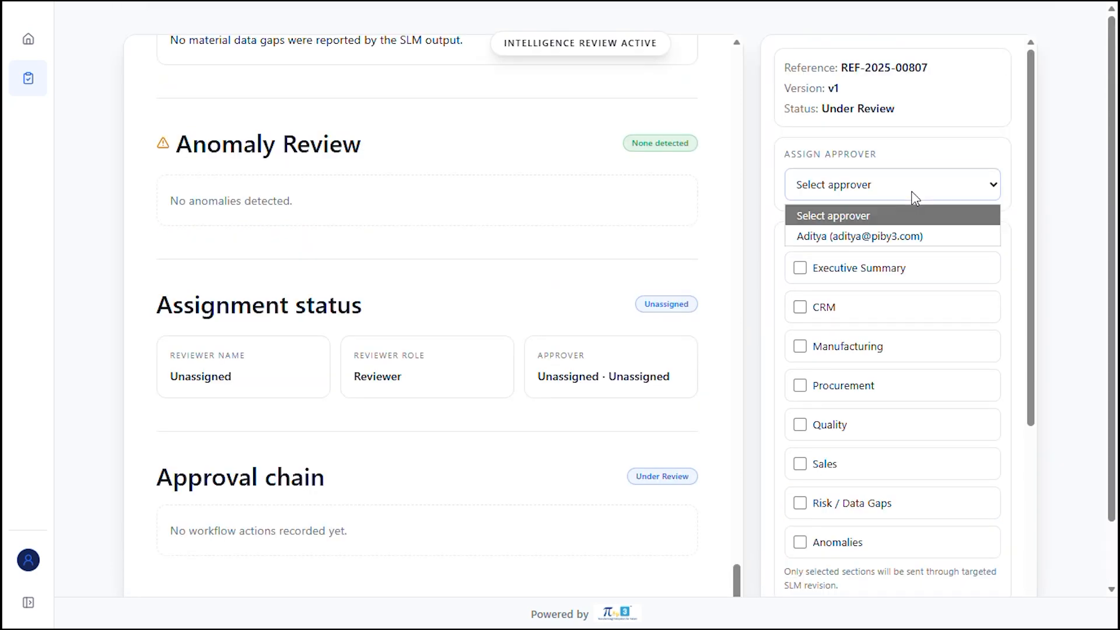
click(874, 234)
- Add the comment "Ready for docket" and forward the docket to the approver
scroll(873, 245, down, 1)
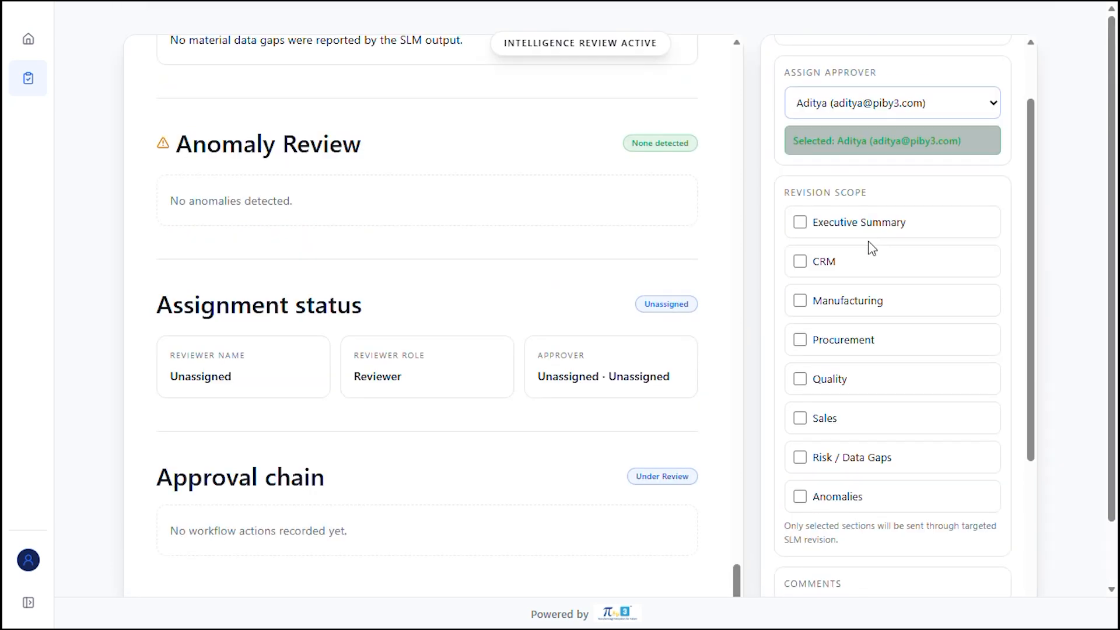
scroll(872, 248, down, 3)
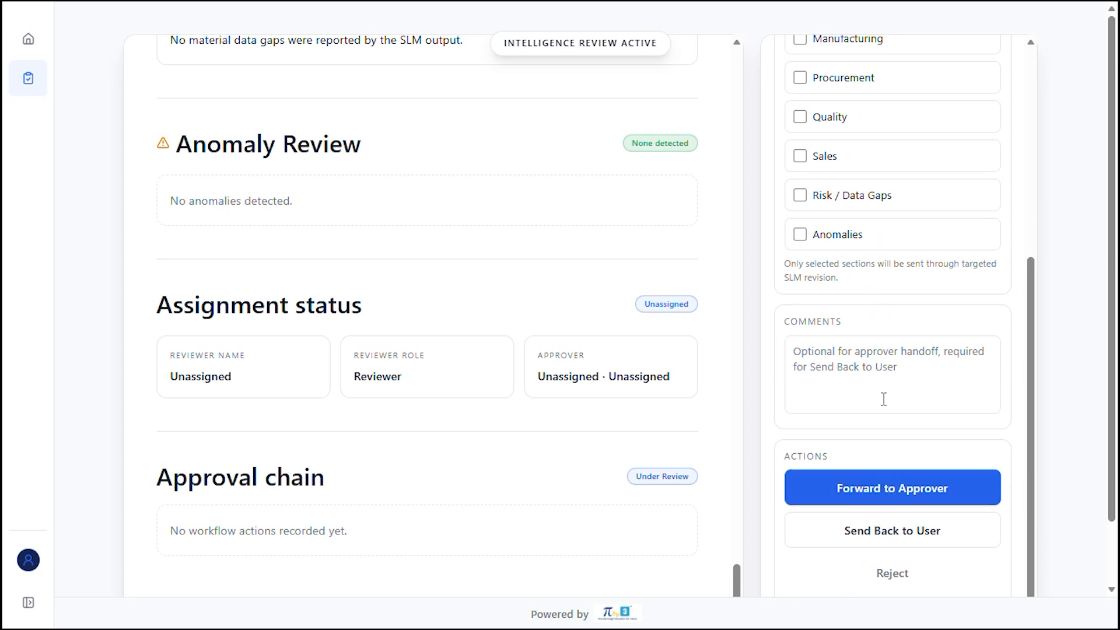
click(875, 369)
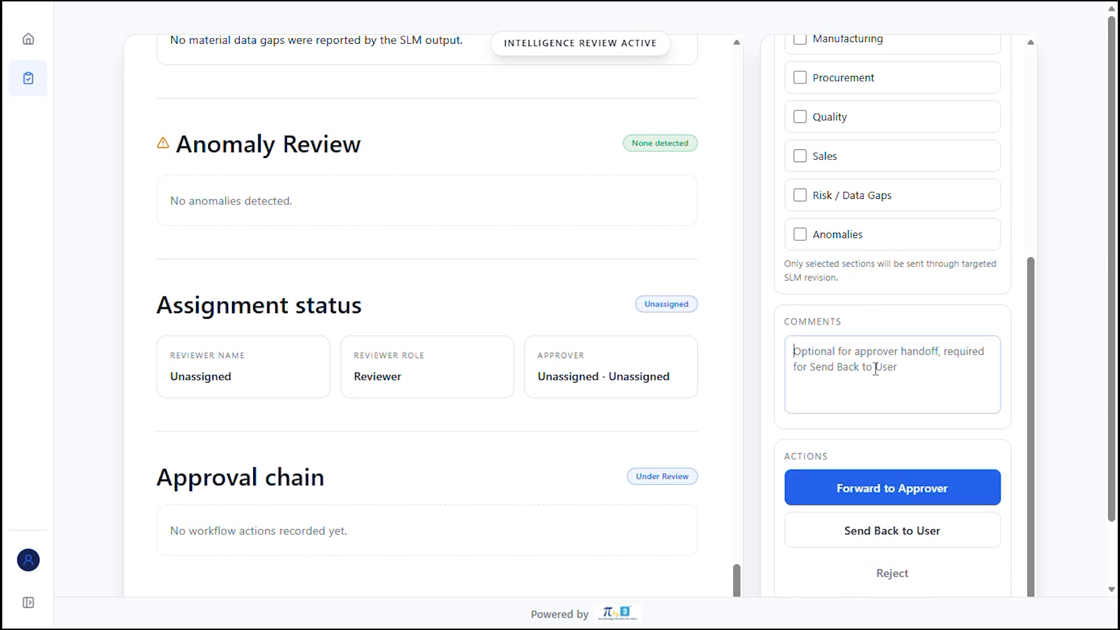
text(Read)
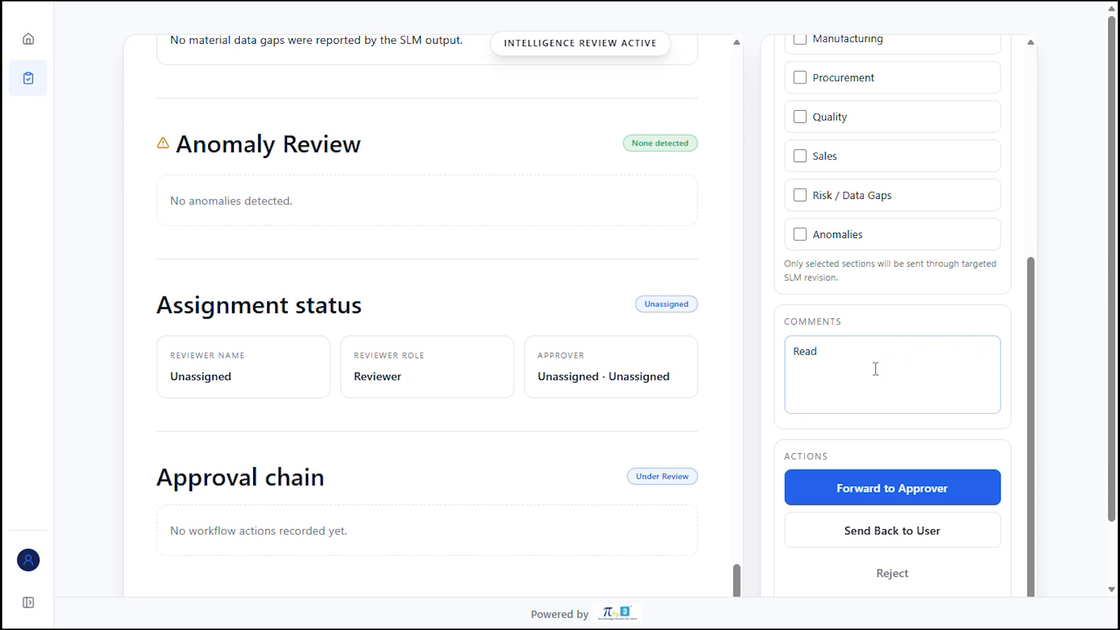
text(y for docket)
click(902, 489)
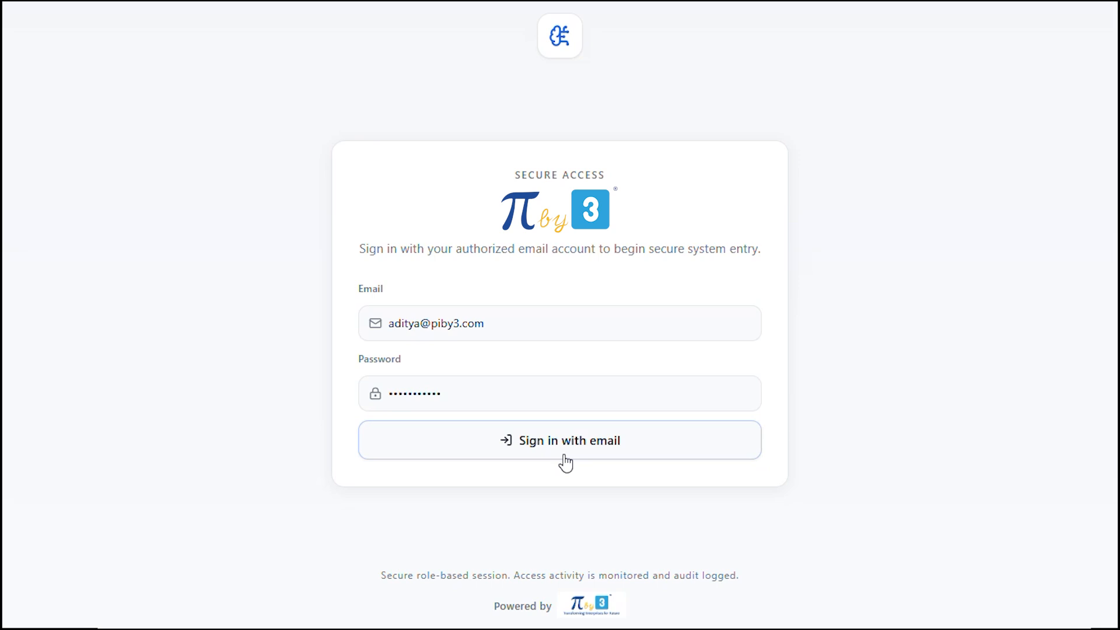
- Sign in with the approver account, open docket REF-2025-00807 for approval and collapse the navigation sidebar
click(565, 457)
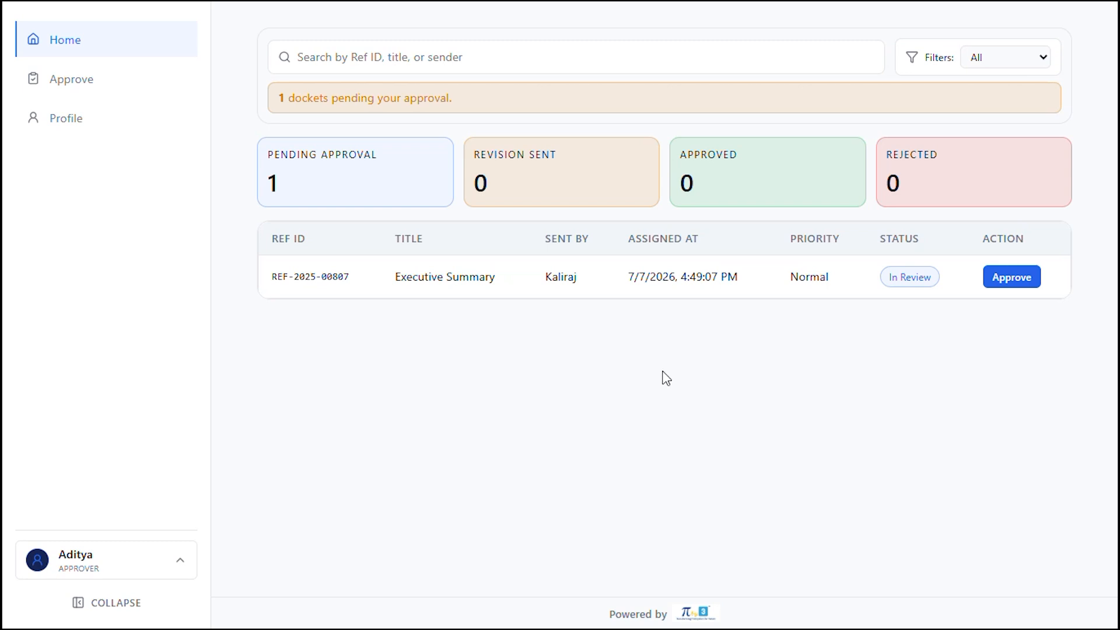
click(1004, 286)
click(172, 610)
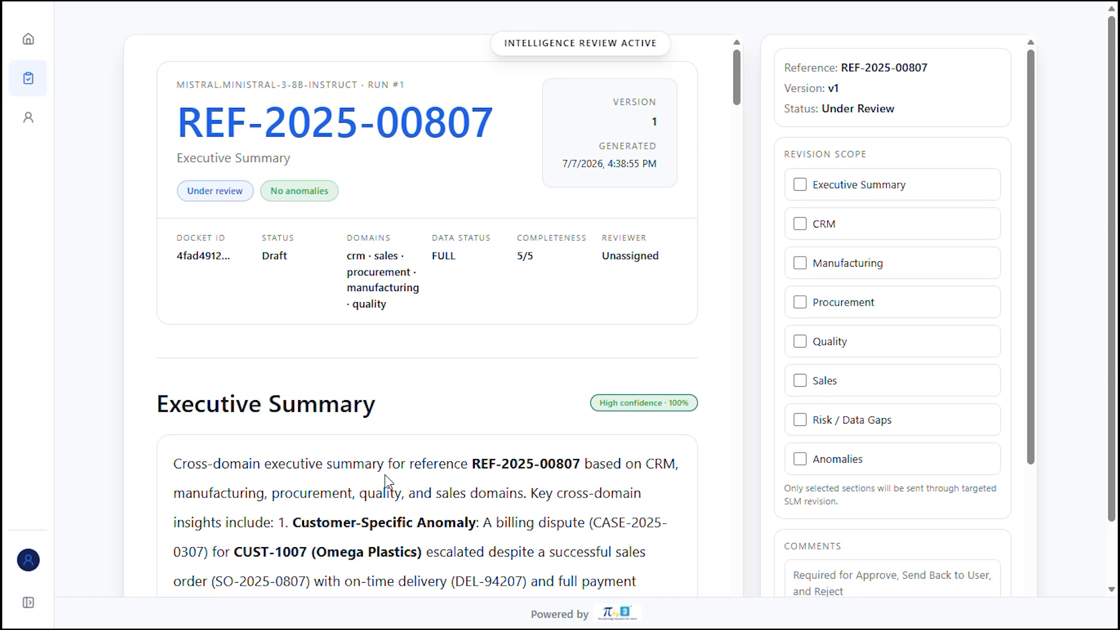
- Examine docket REF-2025-00807 from its header through the executive summary and key recommendations to the trust indicators
scroll(513, 426, down, 1)
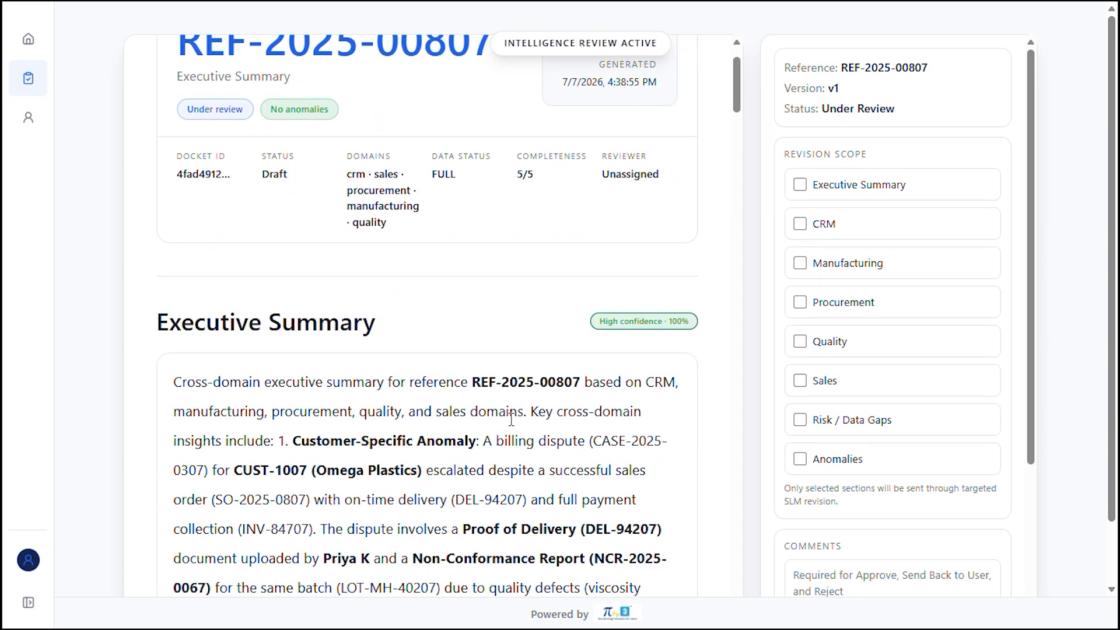
scroll(513, 427, up, 1)
scroll(513, 426, down, 2)
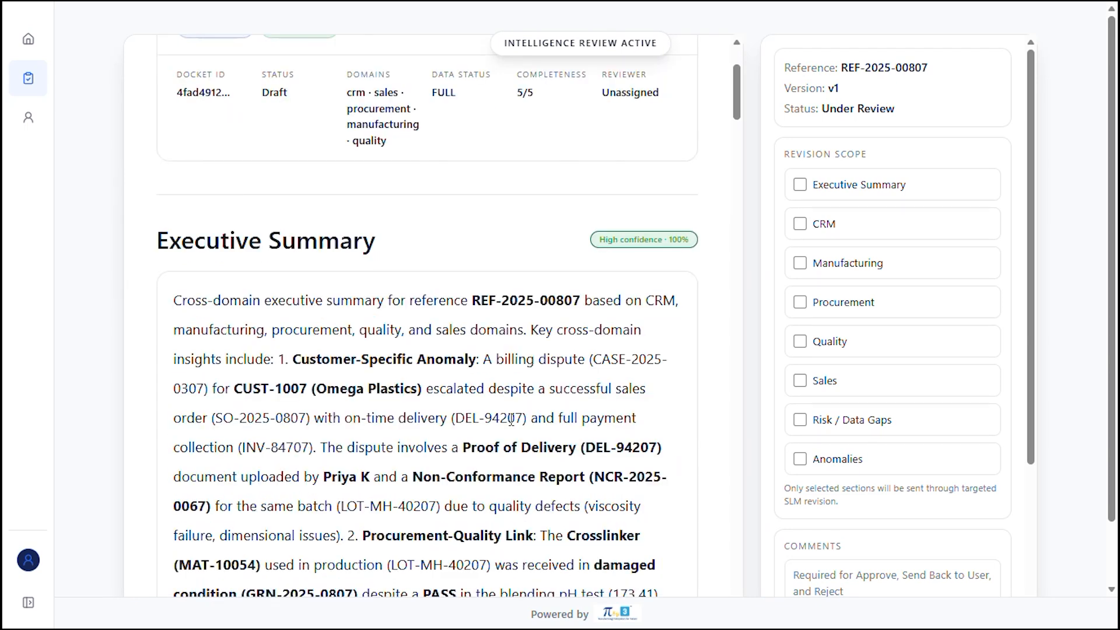
scroll(511, 423, down, 2)
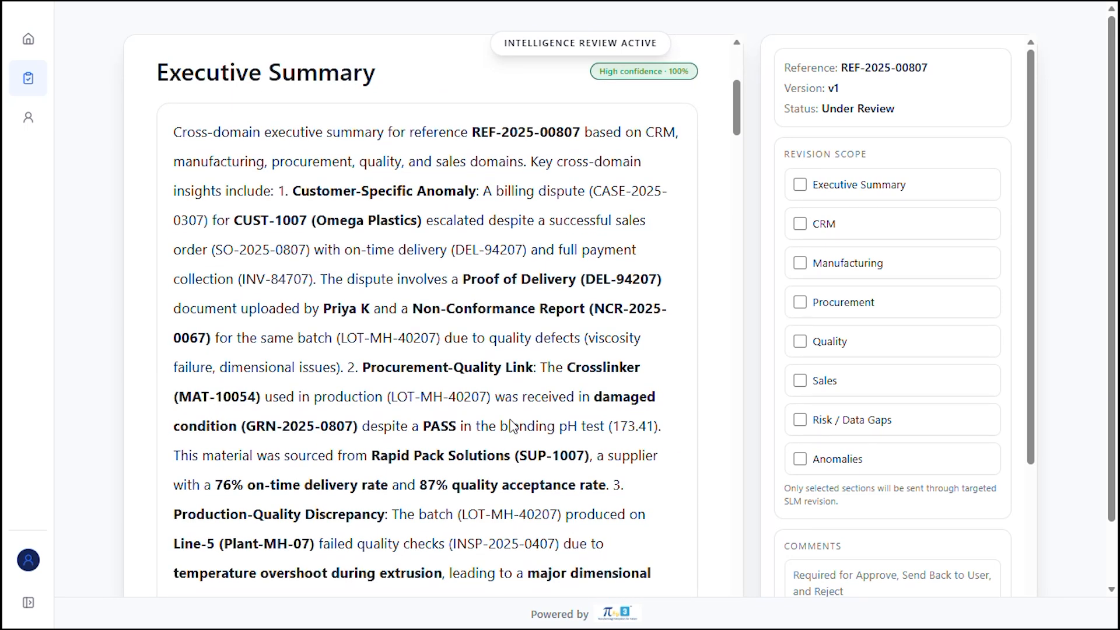
scroll(511, 427, down, 1)
scroll(512, 423, down, 3)
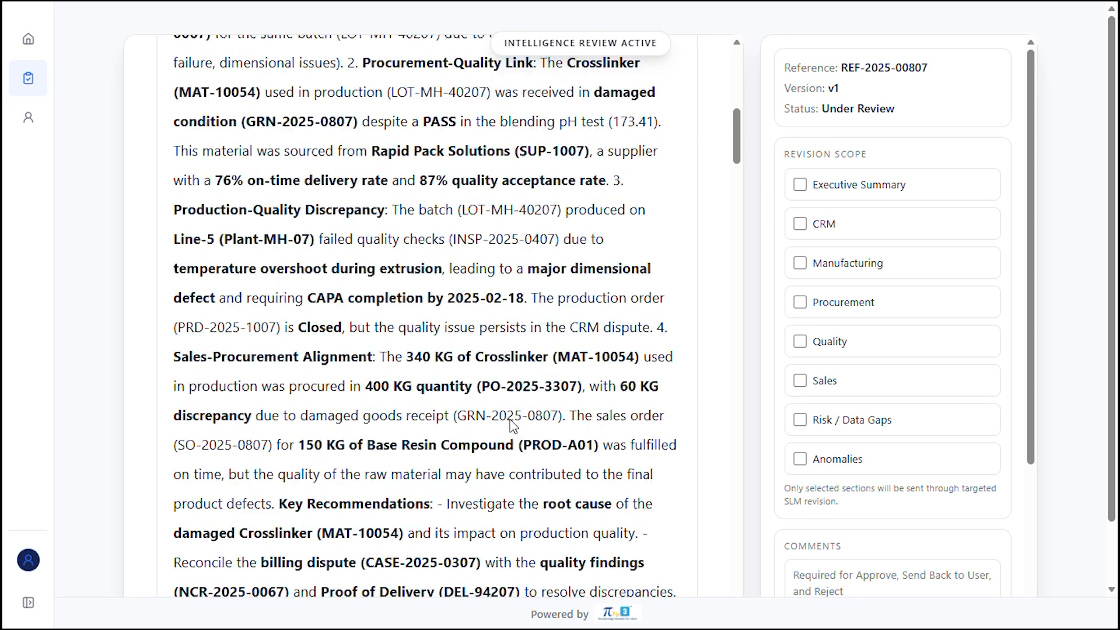
scroll(511, 423, down, 1)
scroll(512, 427, down, 1)
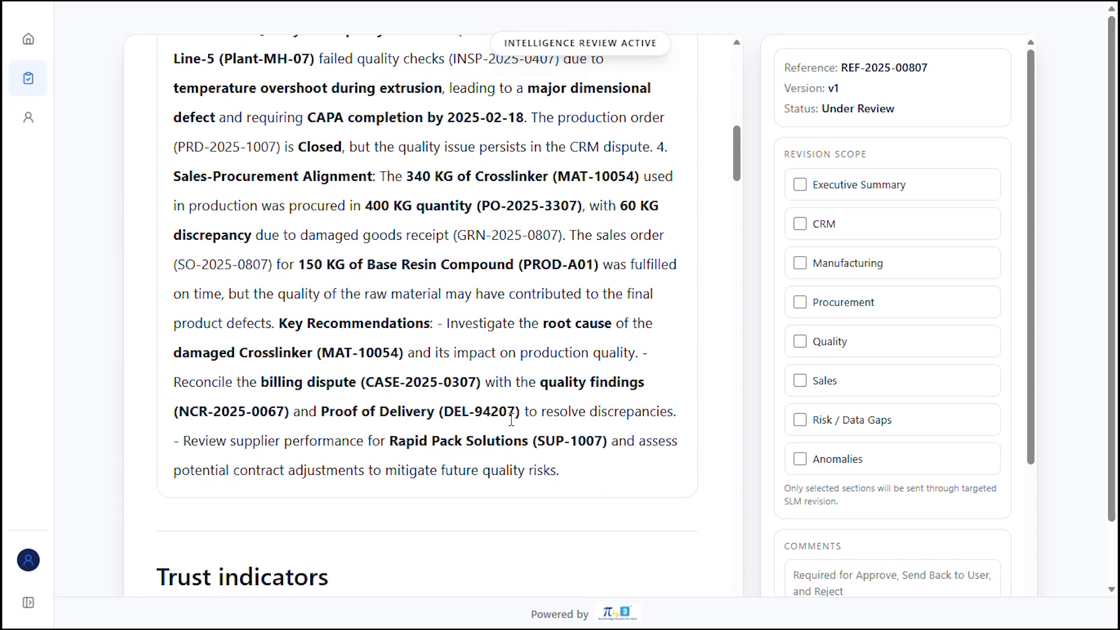
scroll(512, 427, down, 2)
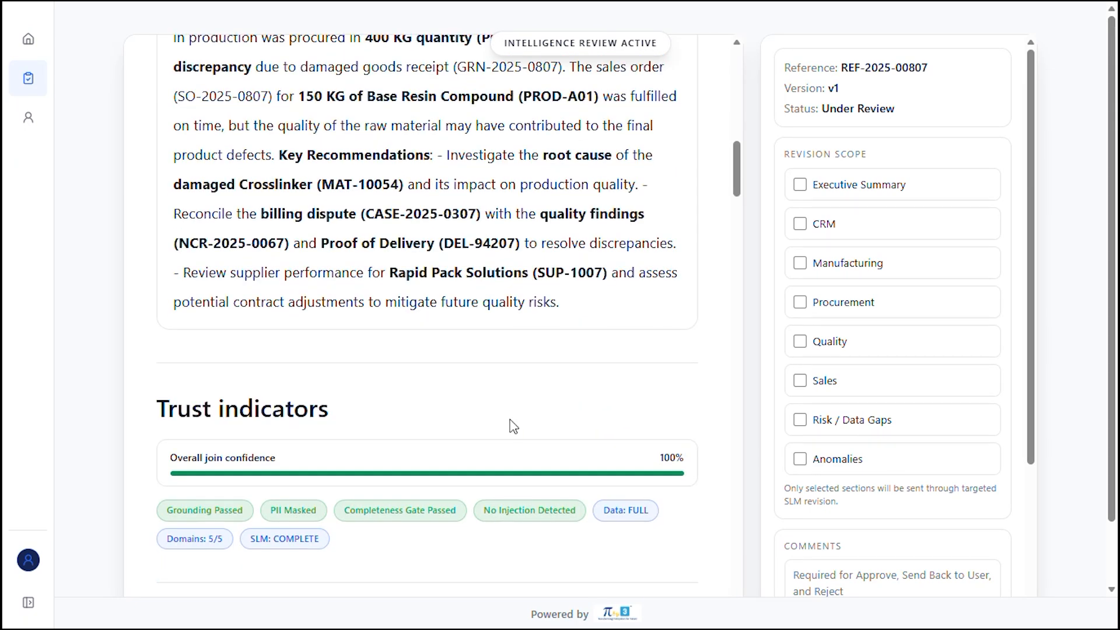
scroll(512, 426, down, 1)
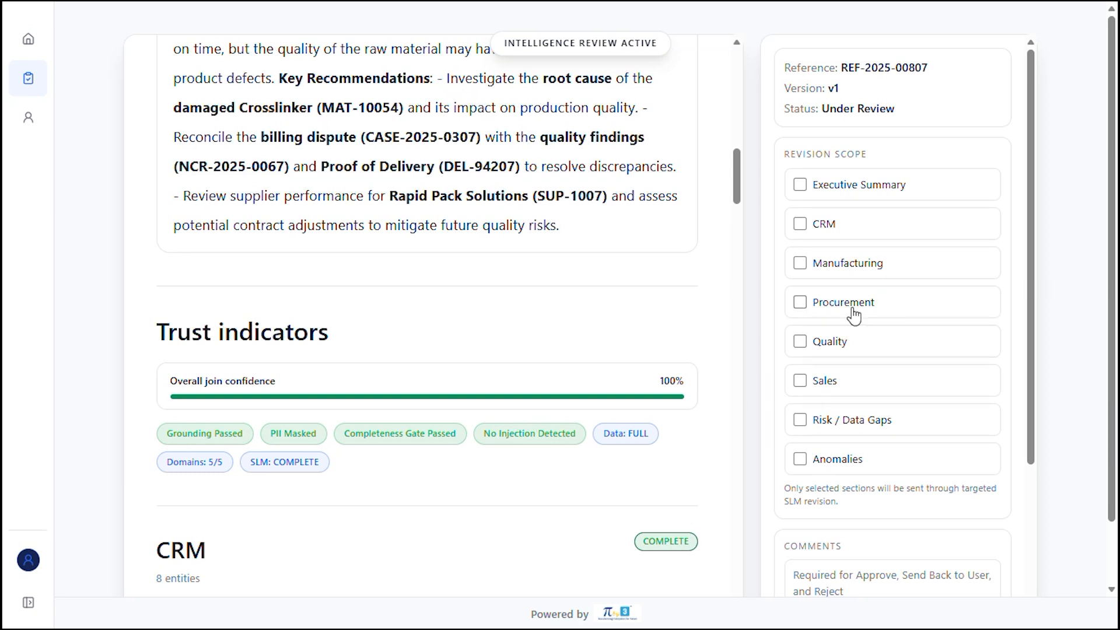
- Add the comment "Done" and approve docket REF-2025-00807 without selecting any revision scope
scroll(882, 164, down, 3)
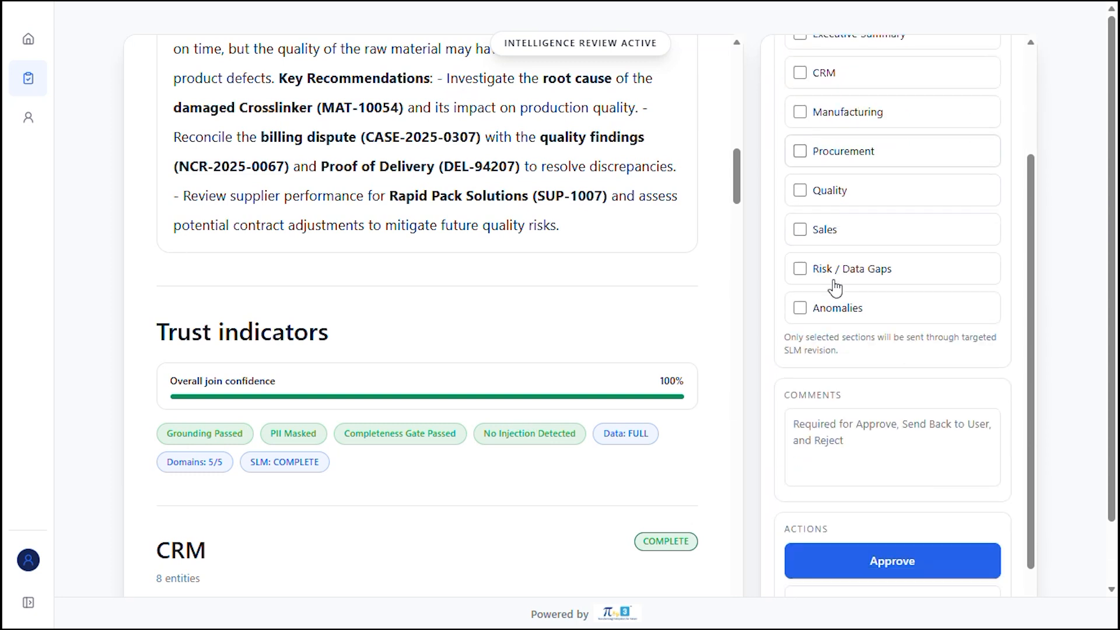
click(844, 365)
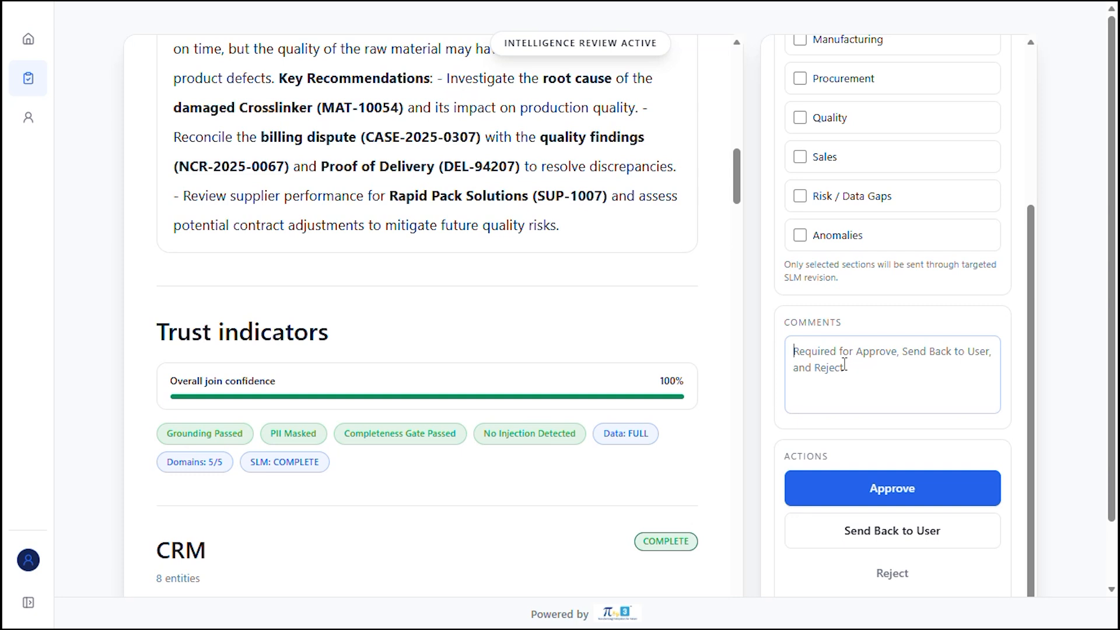
text(Done)
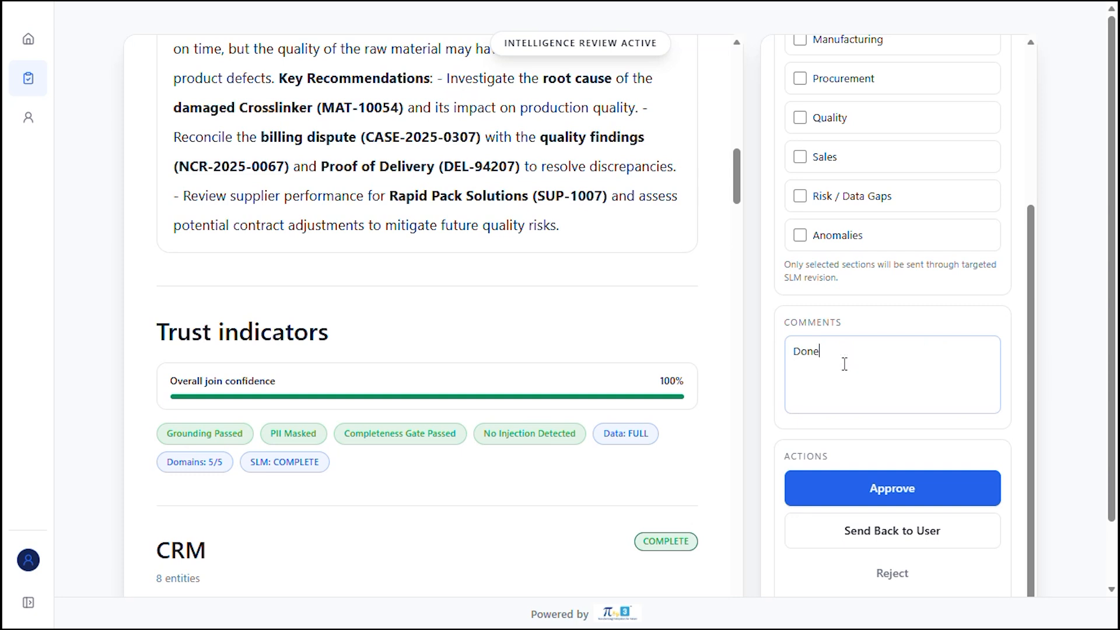
click(868, 494)
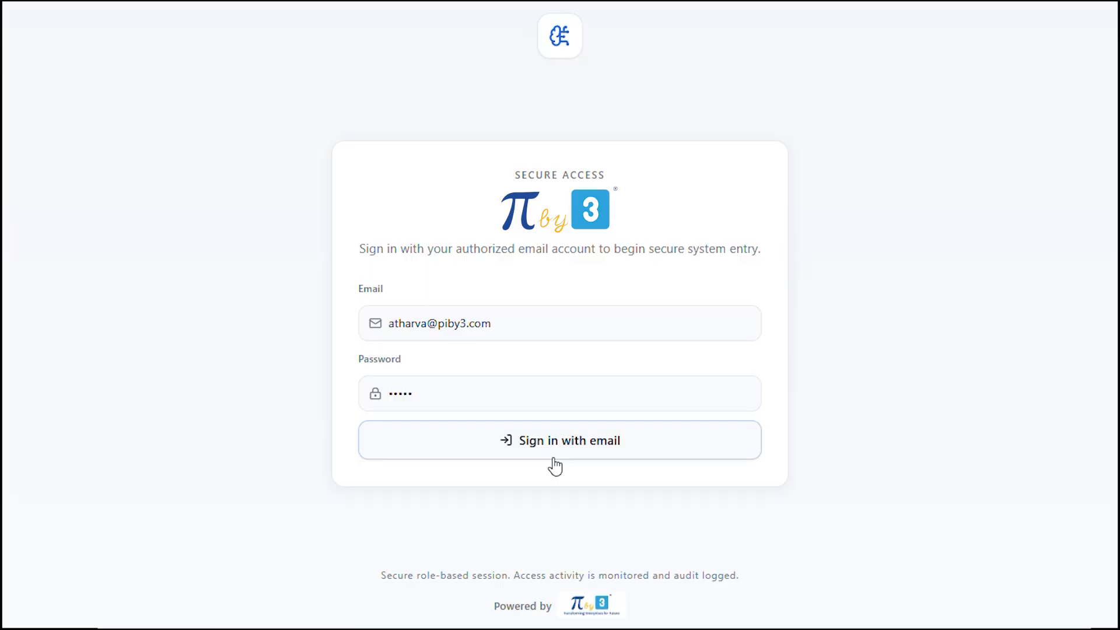
- Sign in with the data analyst account and review the BFS engine and domain configuration in the YAML mapping
click(553, 458)
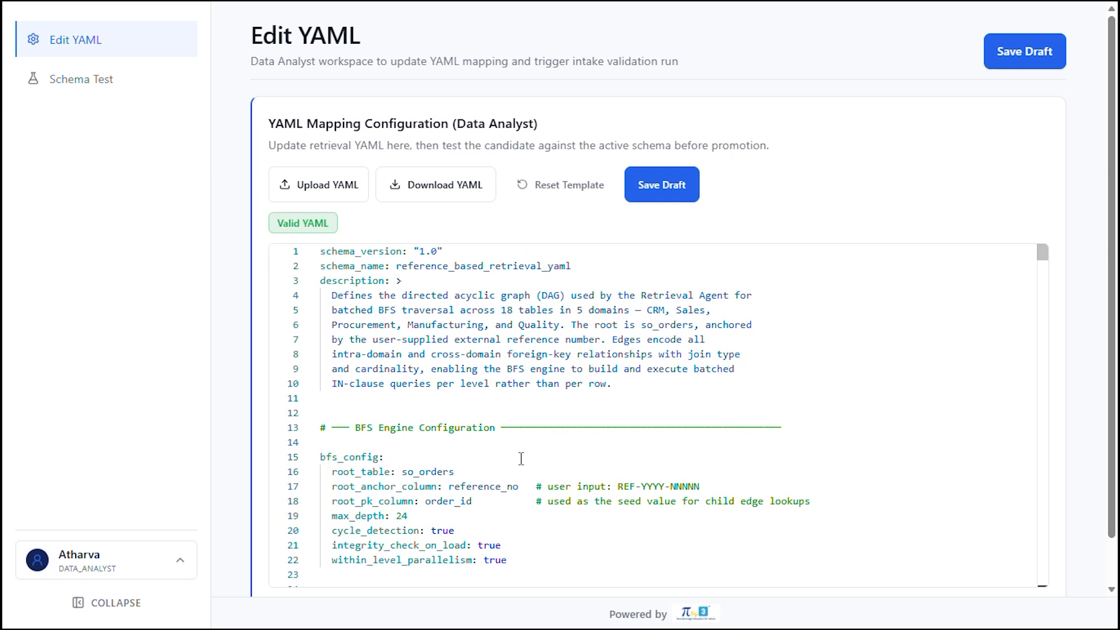
scroll(522, 458, down, 2)
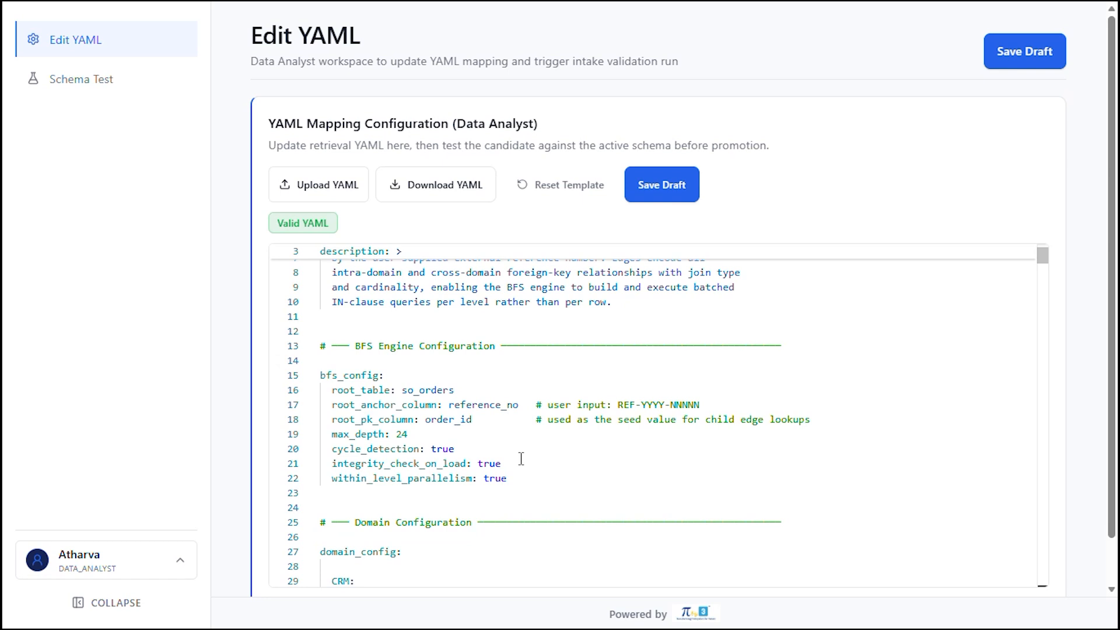
scroll(521, 459, down, 1)
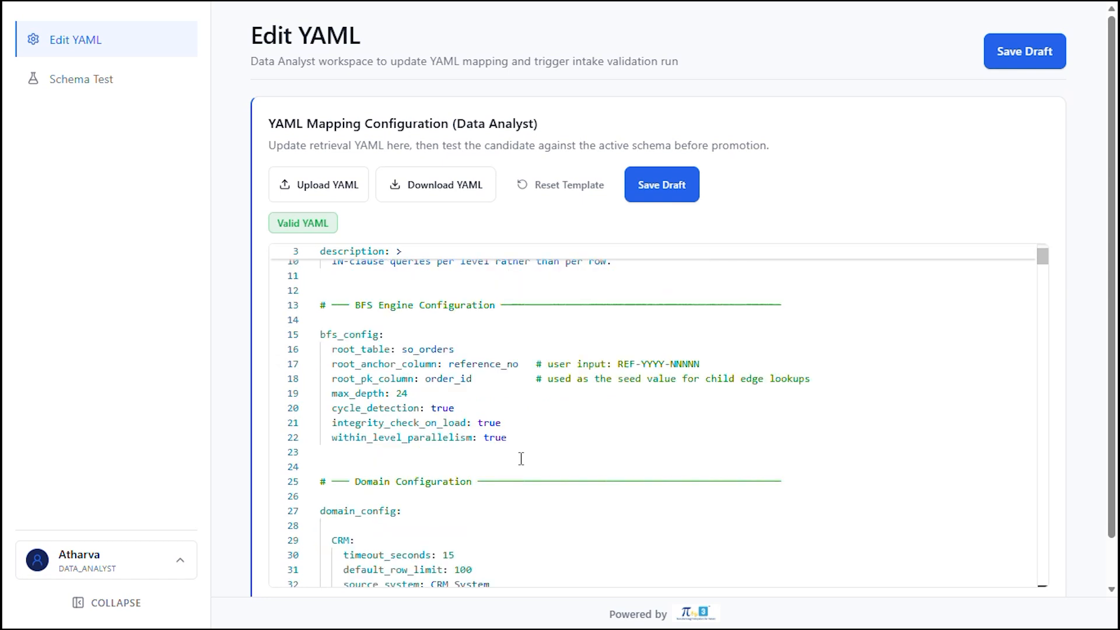
scroll(521, 458, down, 1)
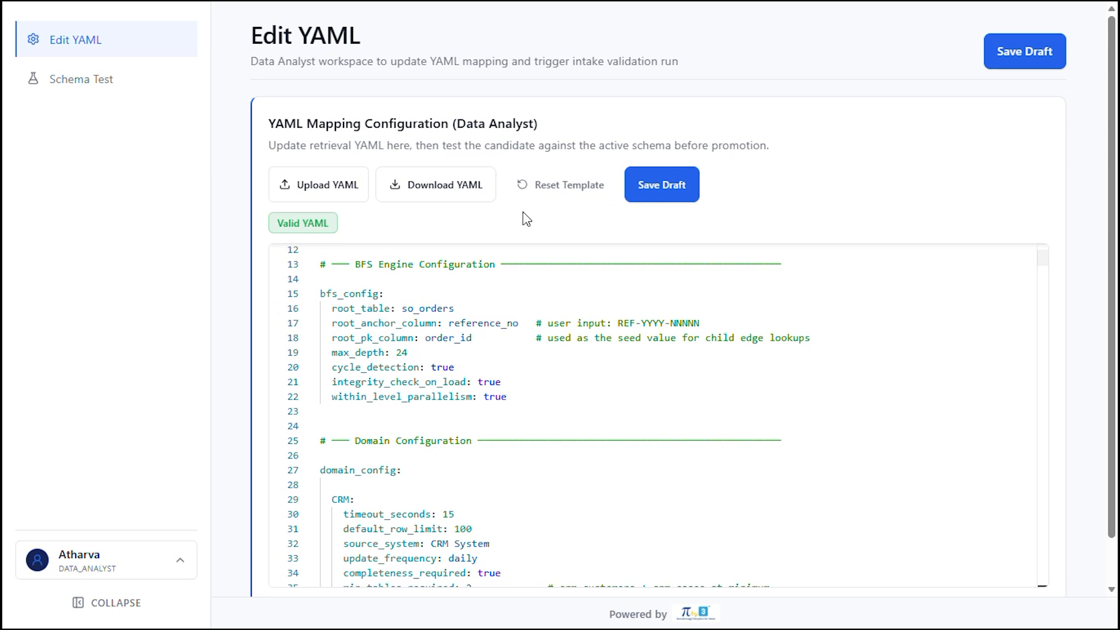
- Save the YAML mapping as a draft and return from the schema test to the YAML editor
click(1024, 69)
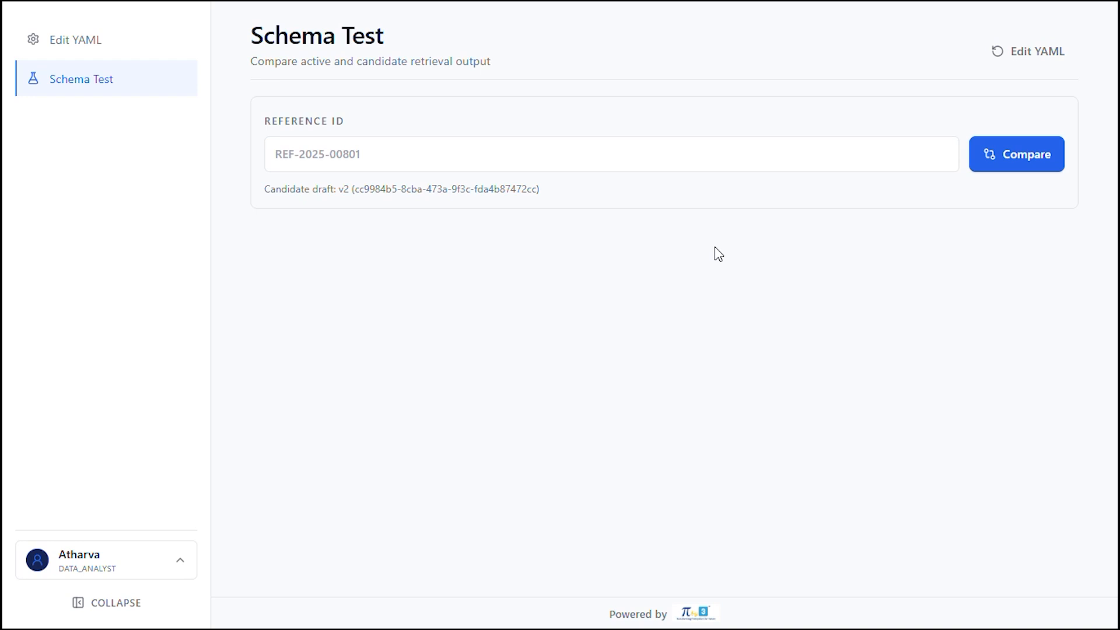
click(58, 42)
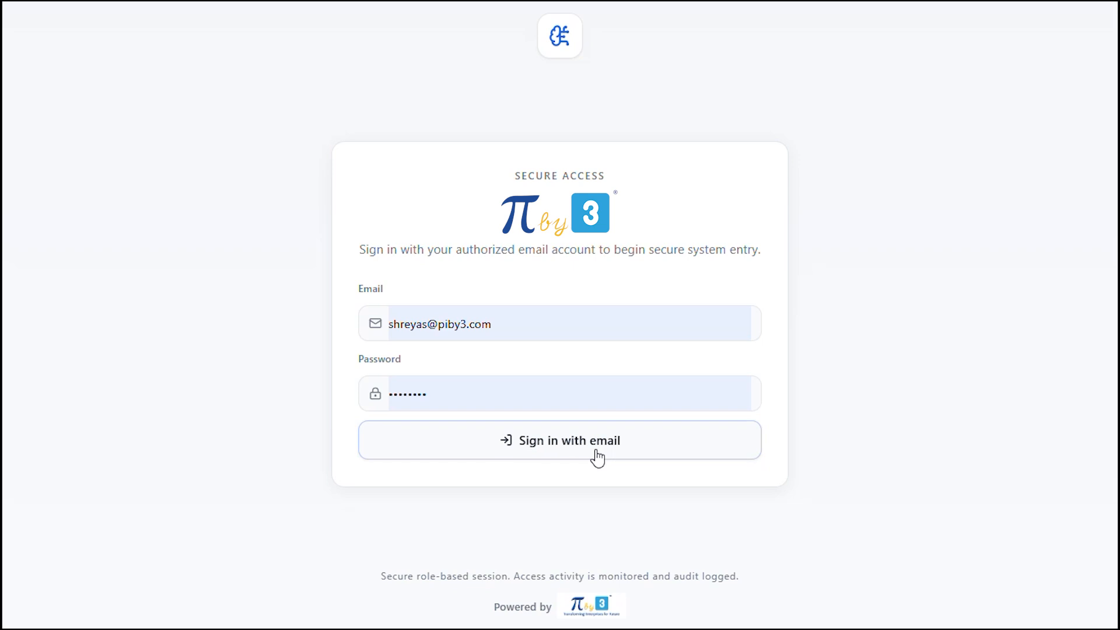
- Sign in with the admin account and review the dashboard's recent executions, audit activity and status distribution
click(597, 459)
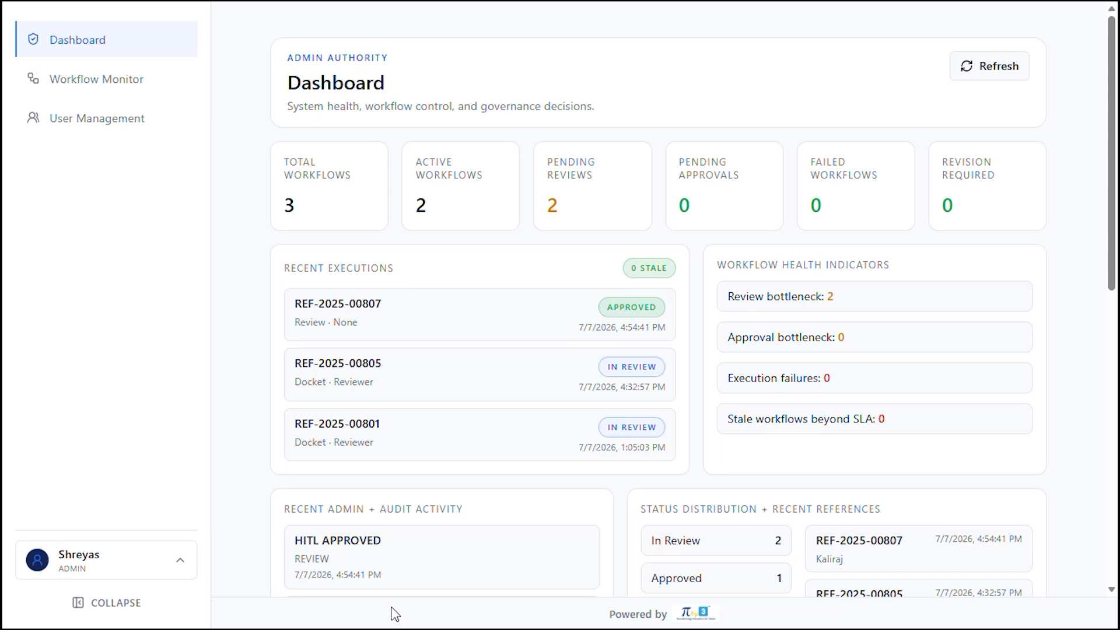
scroll(310, 587, down, 4)
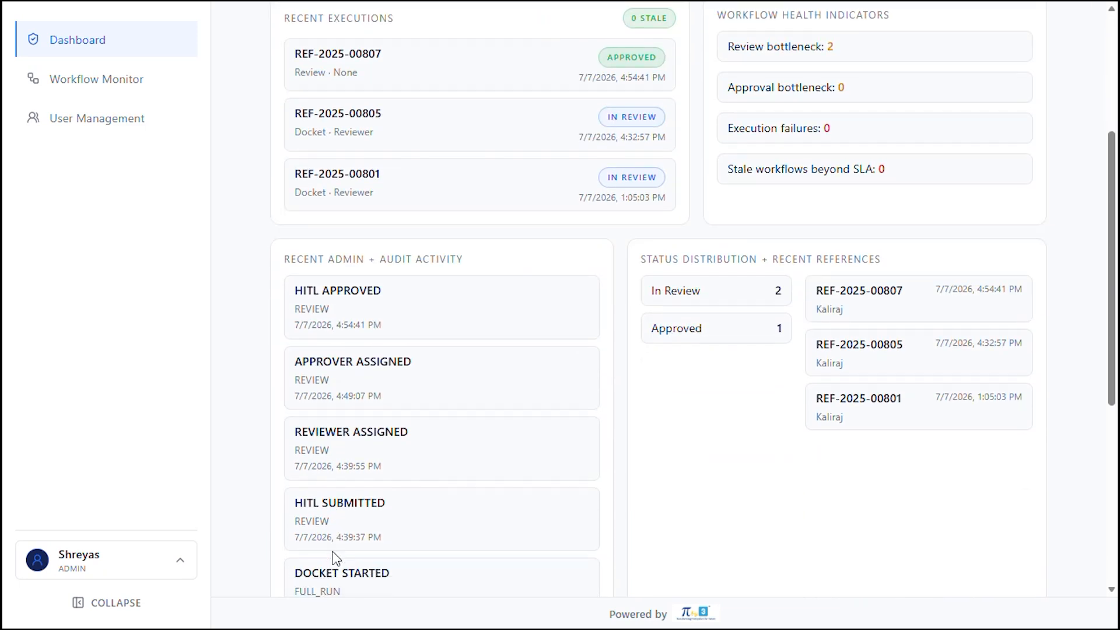
scroll(336, 559, down, 1)
scroll(334, 558, down, 1)
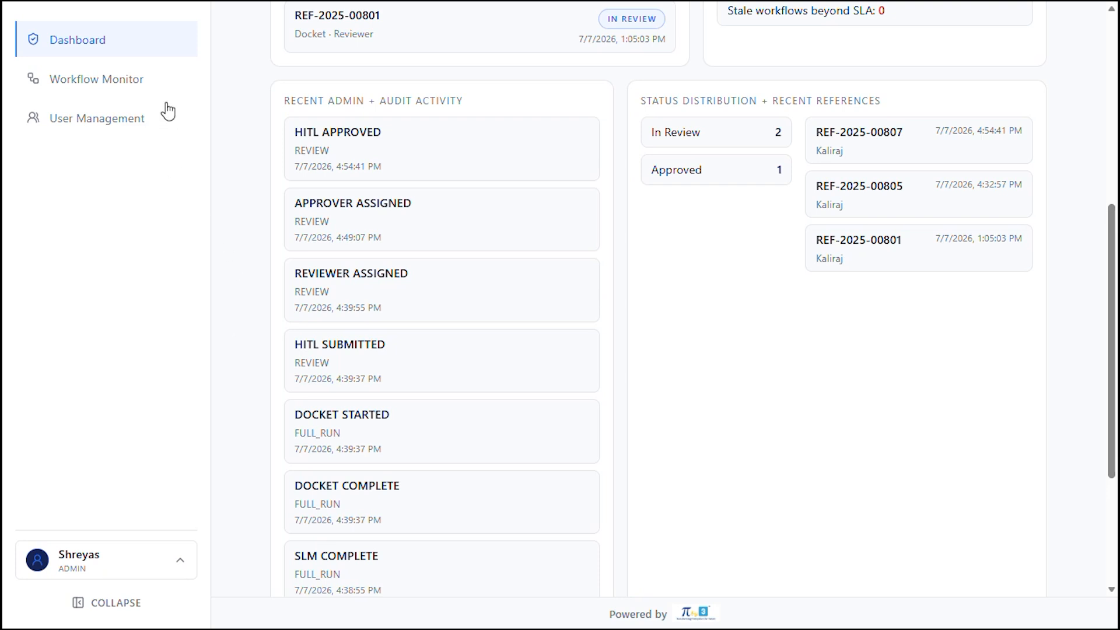
- Open the workflow monitor and examine the workflow detail, execution health and recent events of REF-2025-00807
click(161, 85)
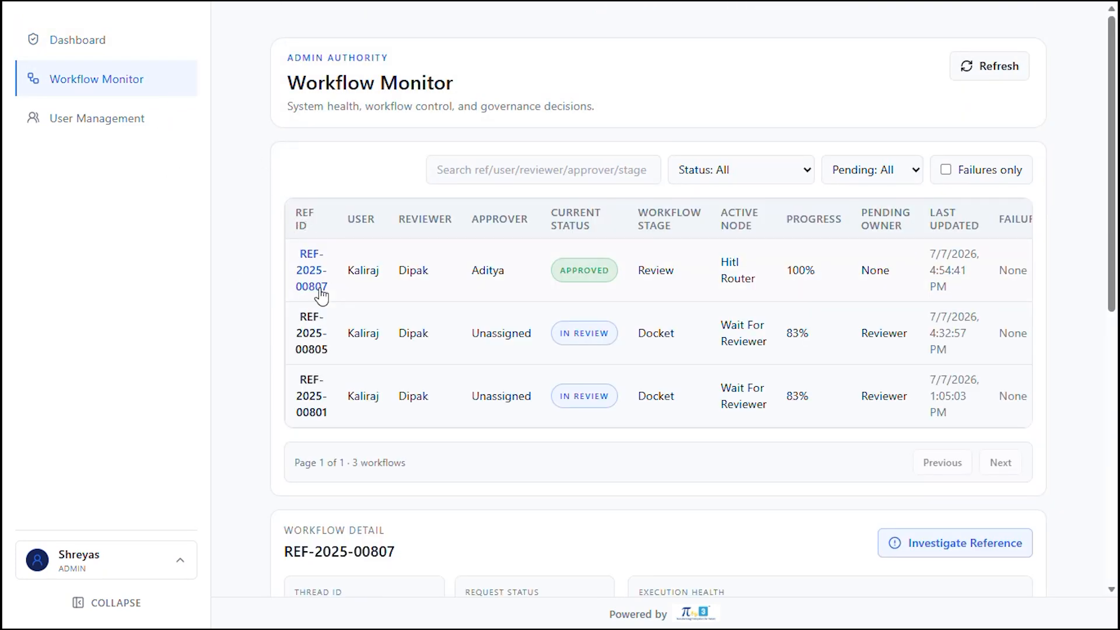
scroll(321, 297, down, 5)
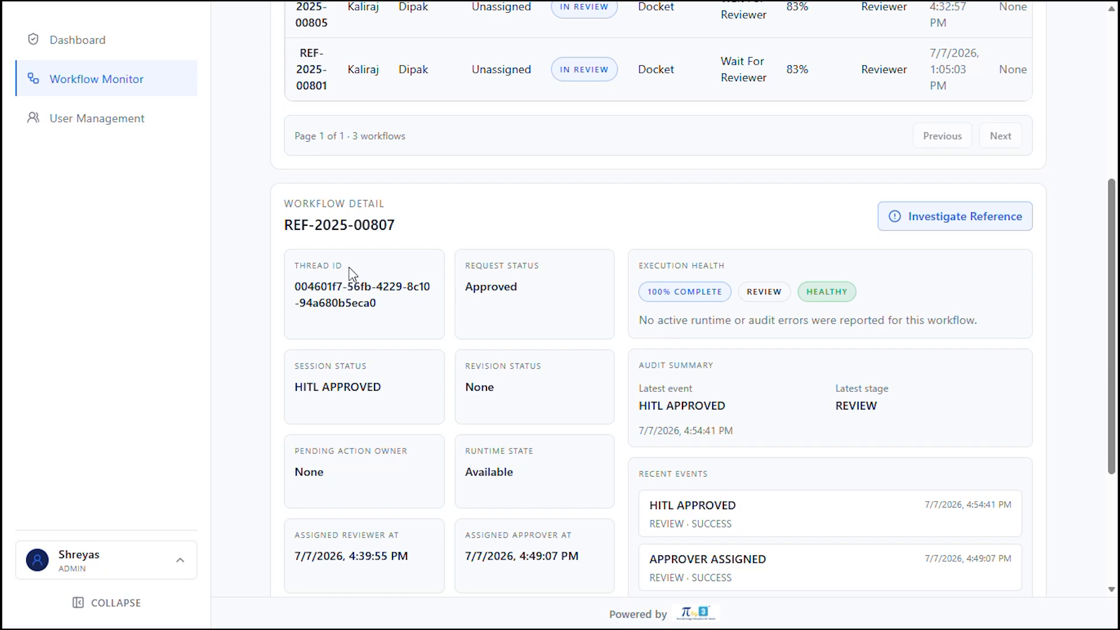
scroll(474, 225, down, 3)
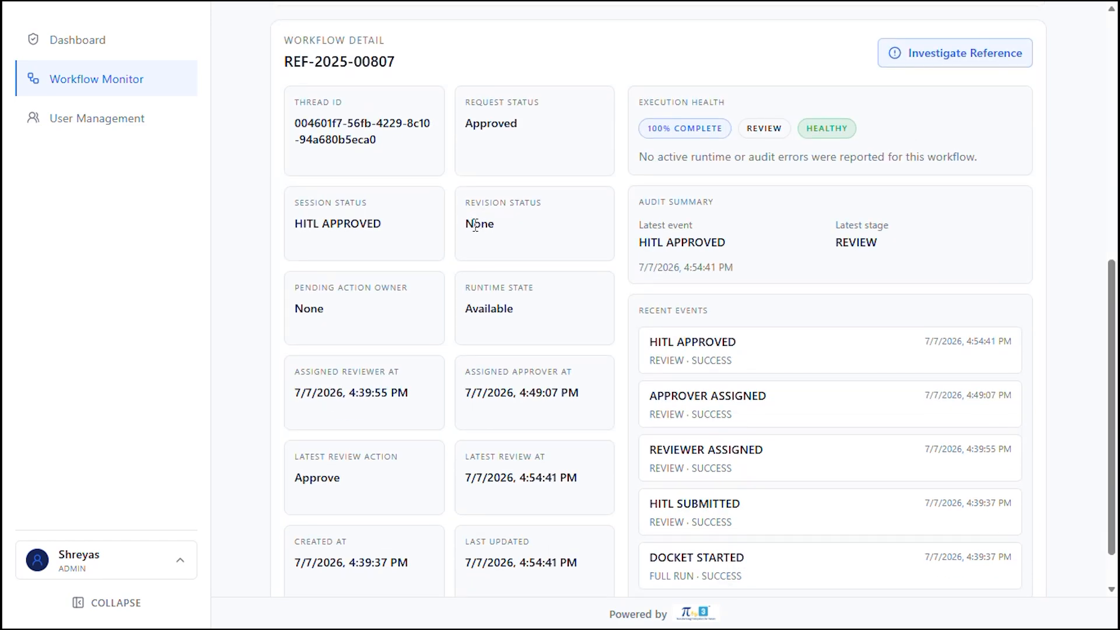
- Check the roles offered in User Management's new-user form, cancel the form and return to the admin dashboard
click(102, 121)
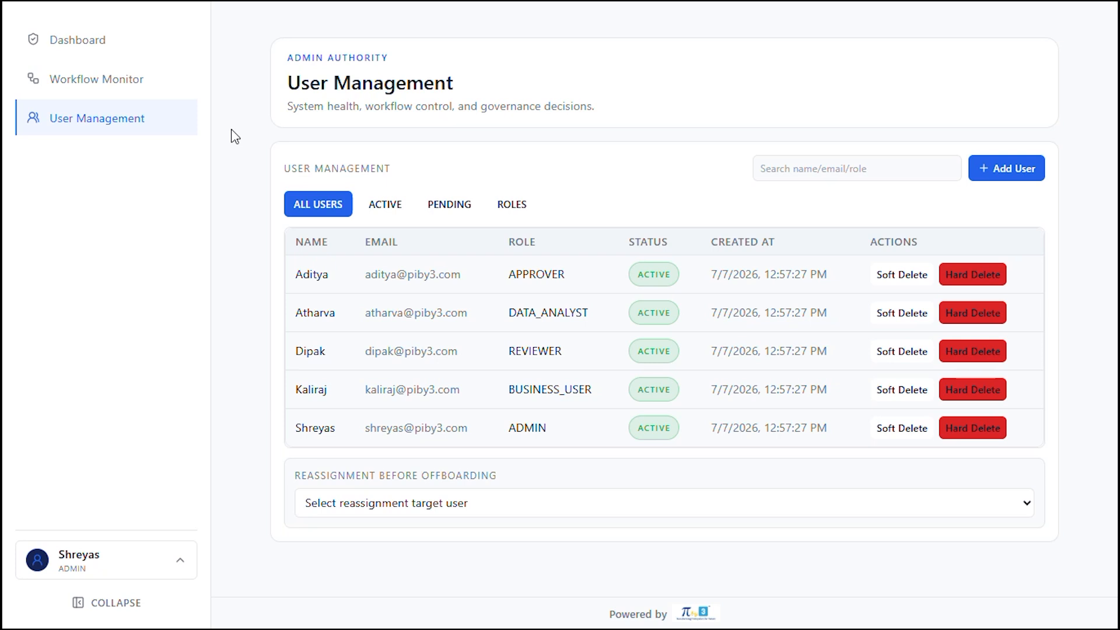
click(1010, 169)
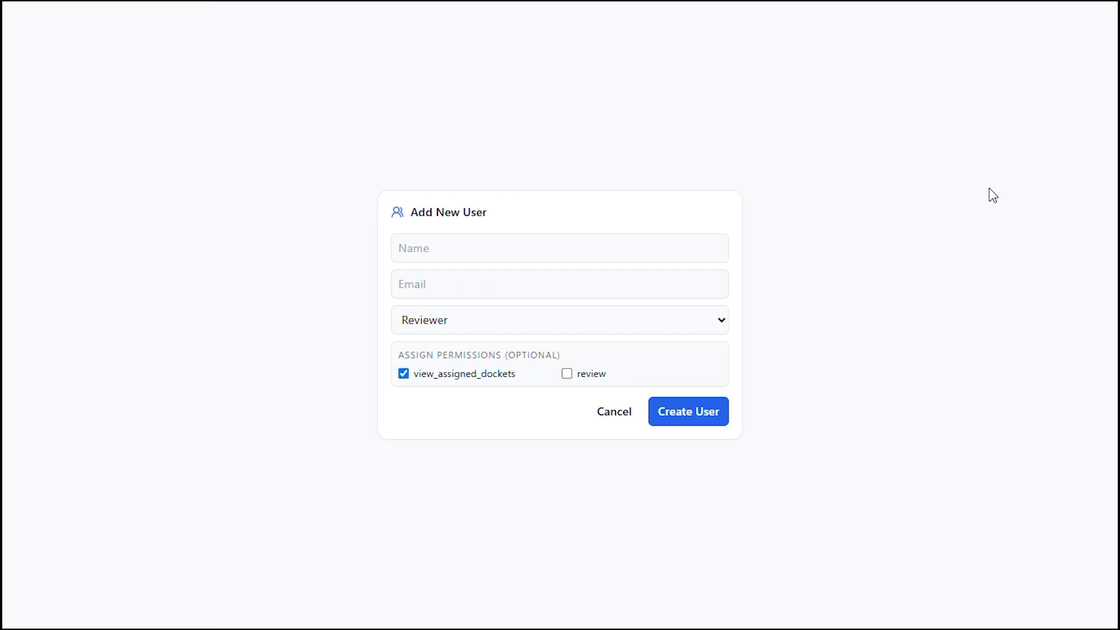
click(573, 322)
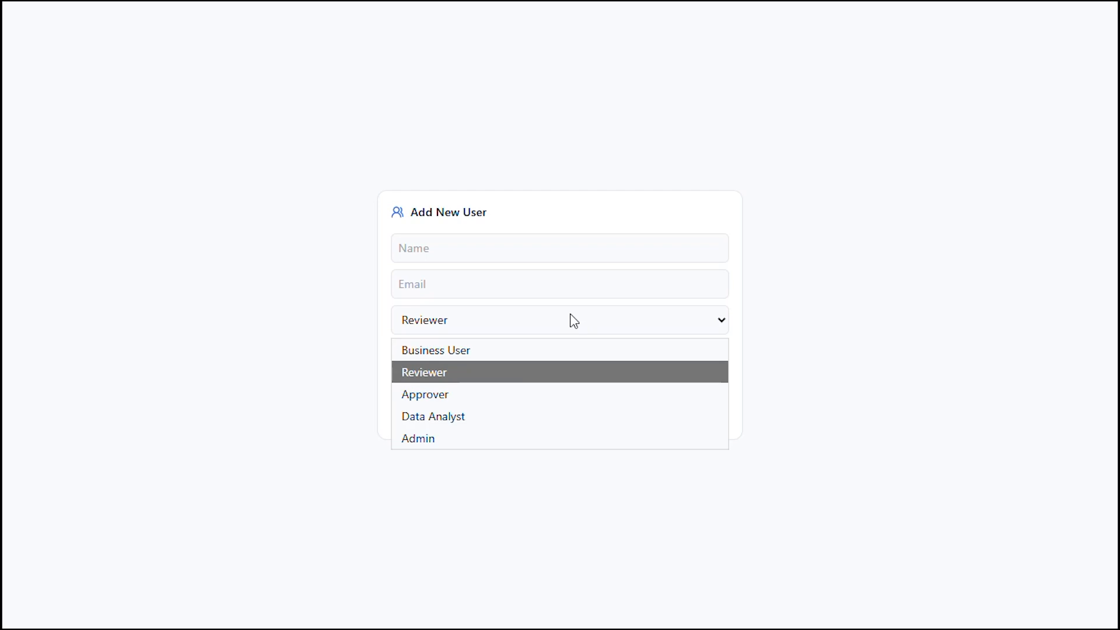
click(572, 320)
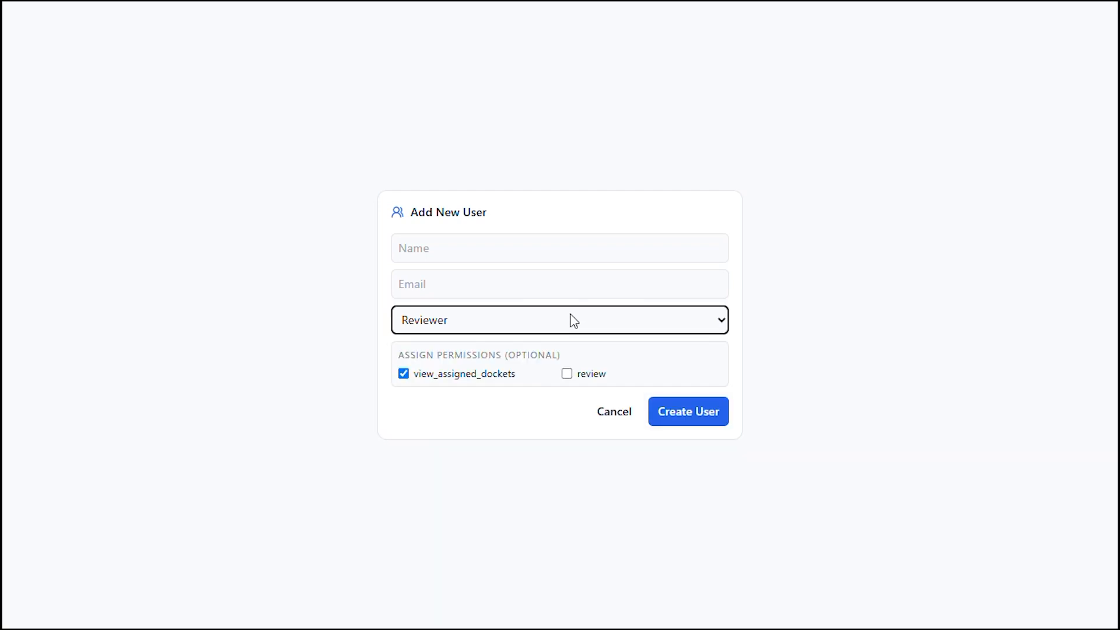
click(613, 414)
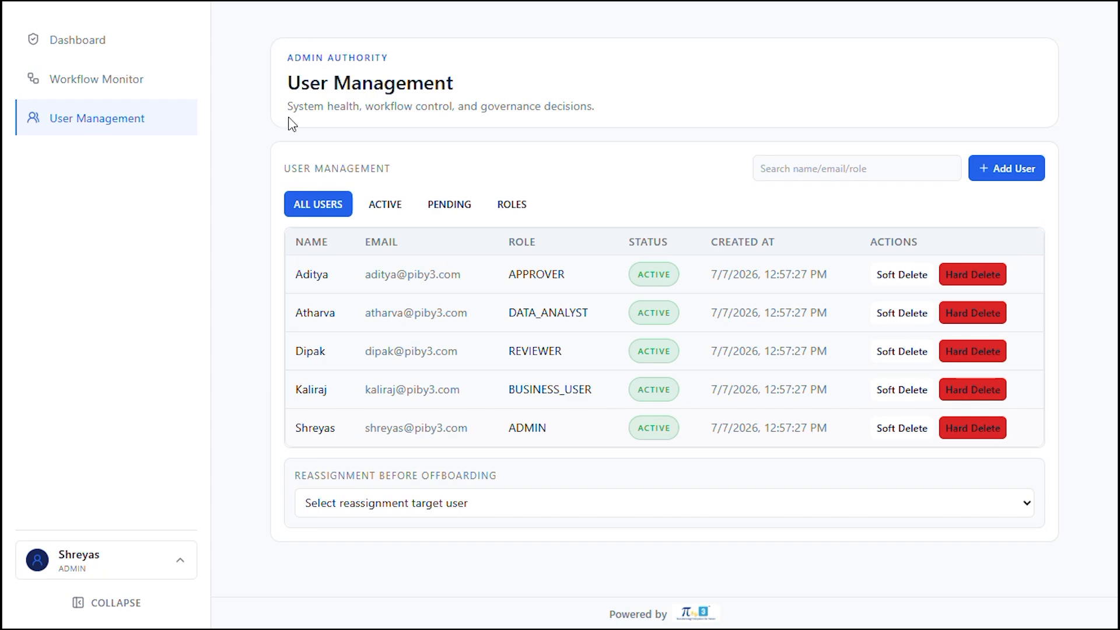
click(155, 51)
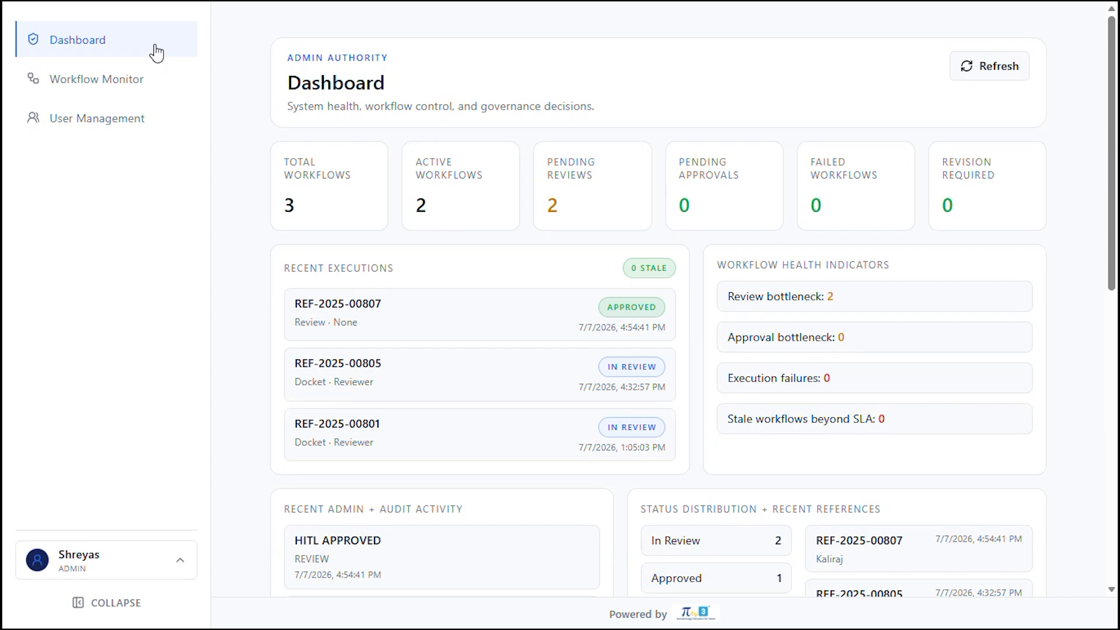